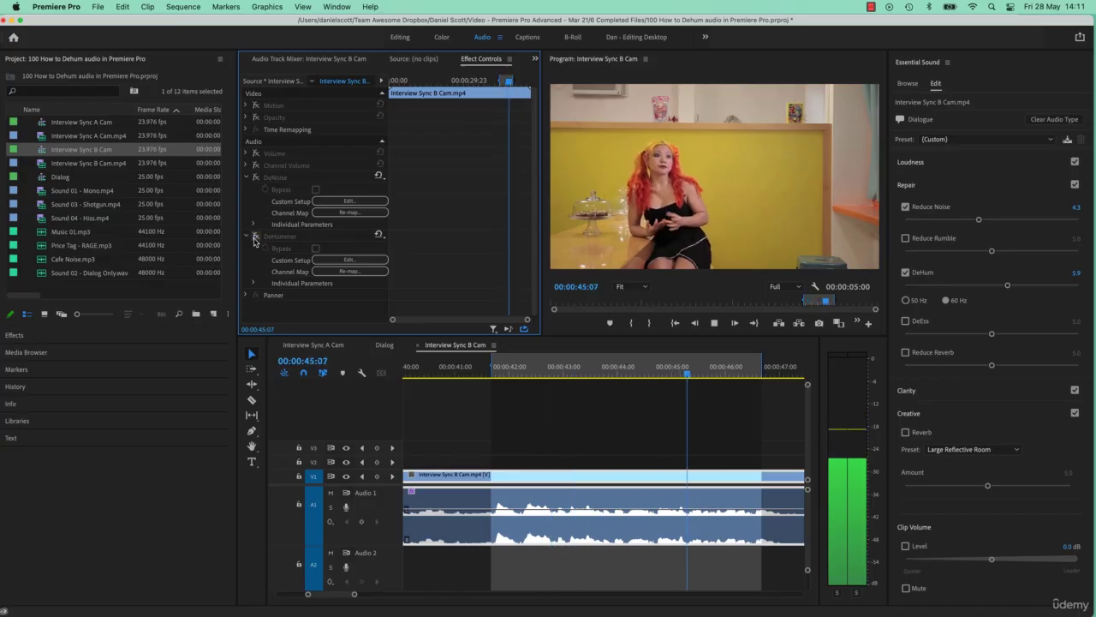
Play the marked range of the Interview Sync B Cam sequence to hear its DeNoise and DeHummer treatment.
key("space")
key("space")
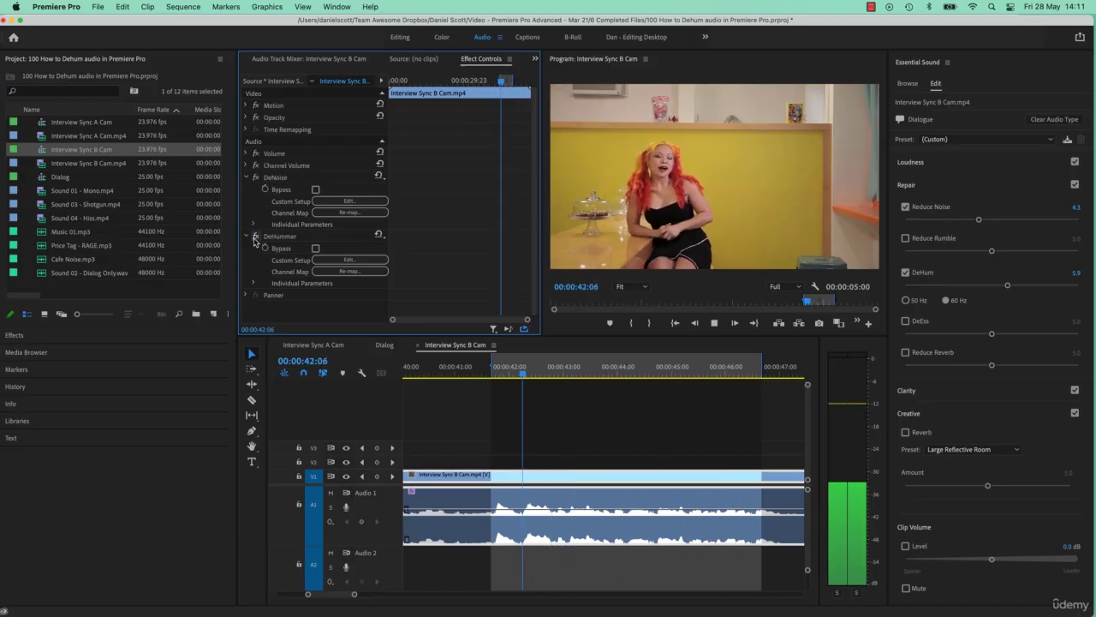
key("space")
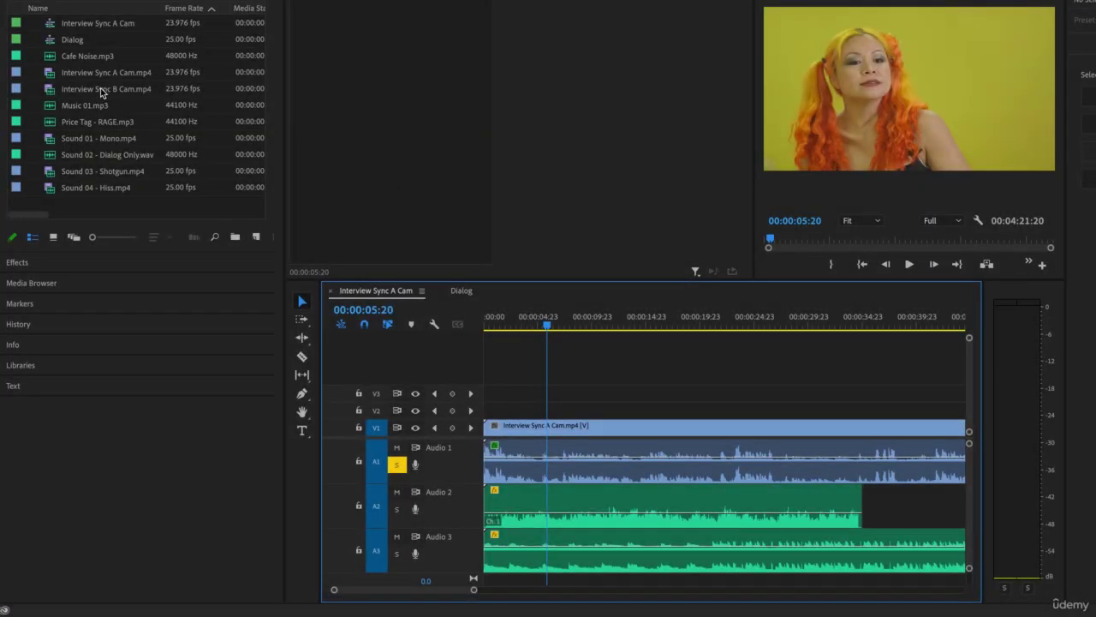
Create a new sequence from Interview Sync B Cam.mp4 and increase the height of its audio tracks.
left_click(101, 91)
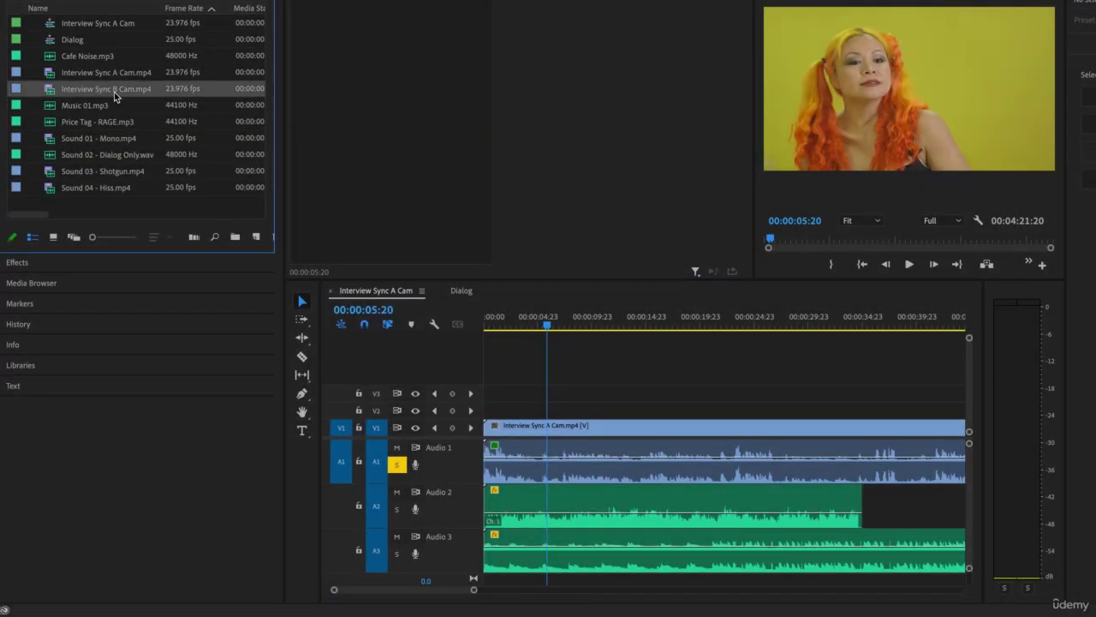
left_click_drag(109, 96, 253, 235)
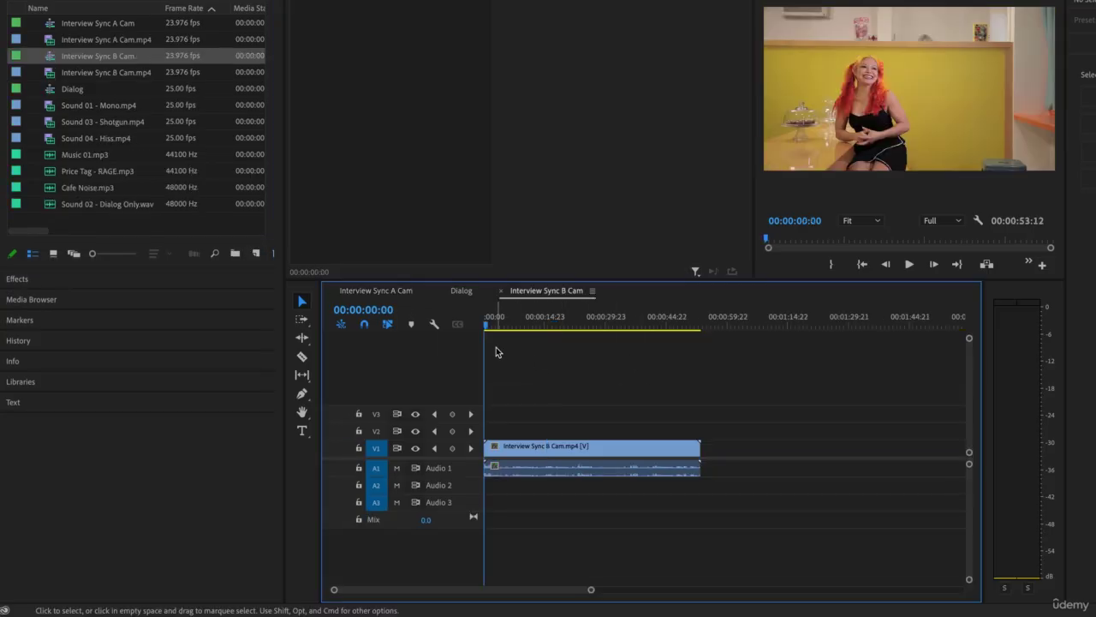
key("alt+equal")
key("alt+equal")
key("alt+equal")
key("alt+equal")
key("alt+equal")
key("alt+equal")
key("alt+equal")
key("alt+equal")
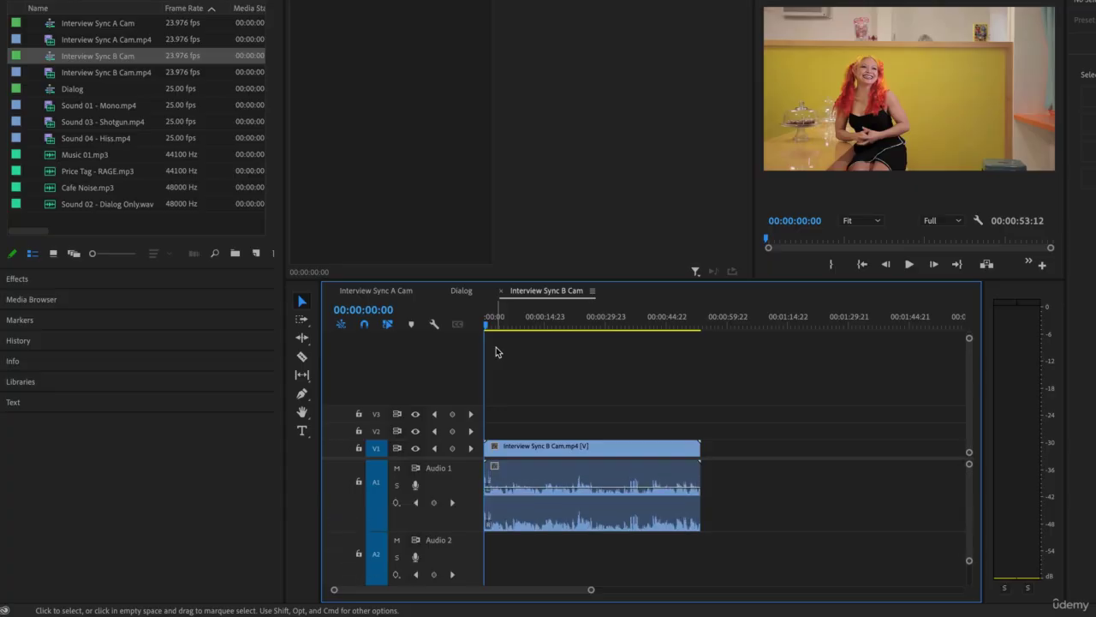
Play short passages around the 27-second mark of the new sequence to listen for background hum.
key("backslash")
left_click_drag(723, 324, 701, 336)
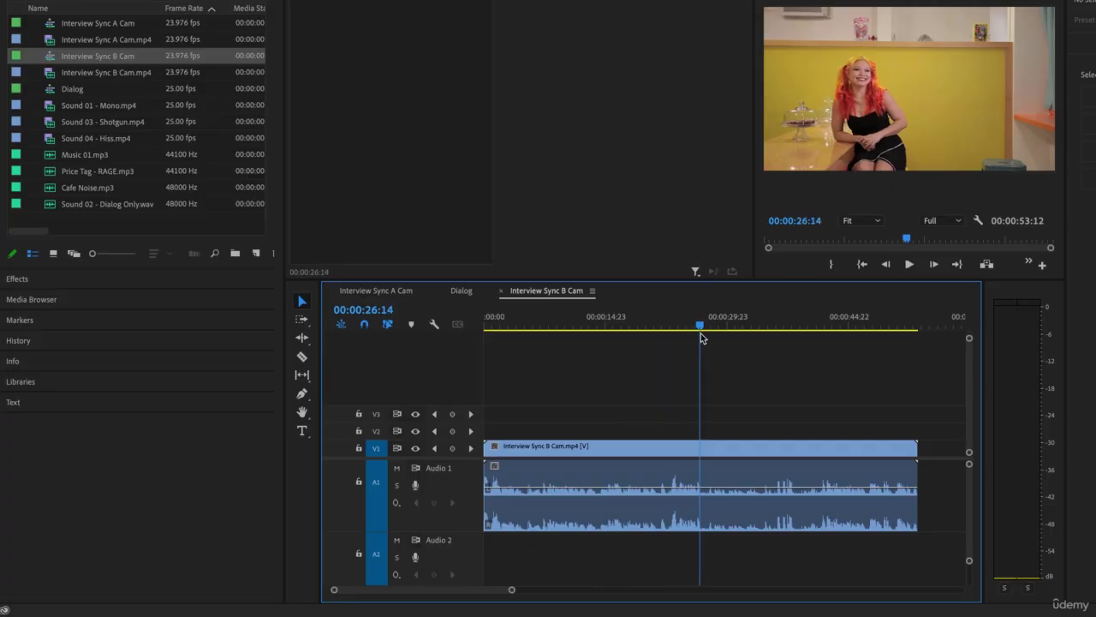
key("equal")
key("equal")
key("equal")
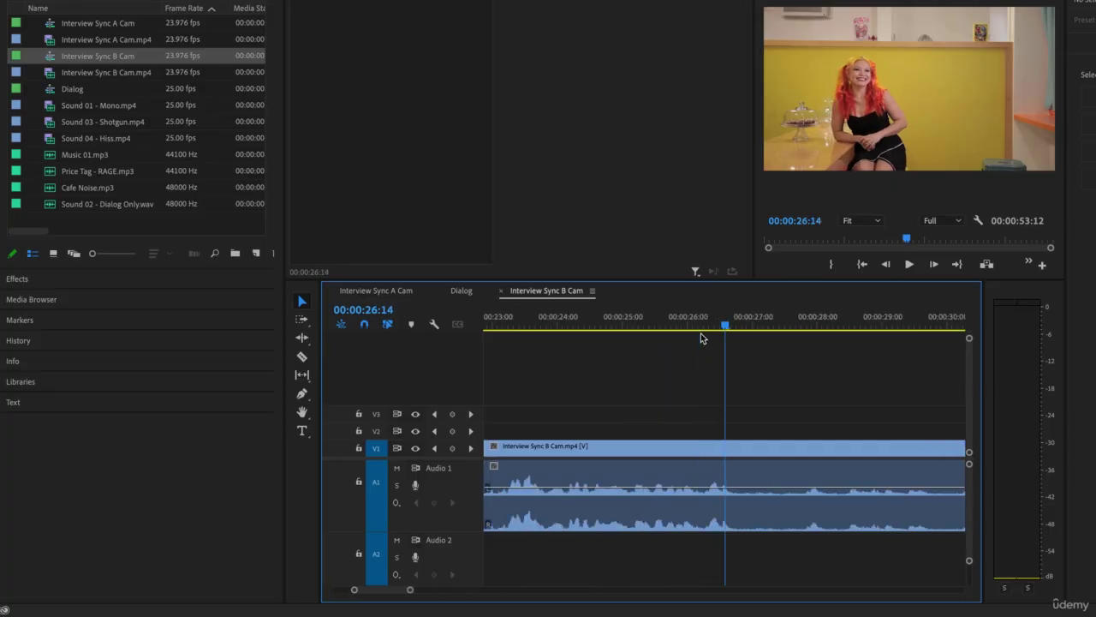
key("space")
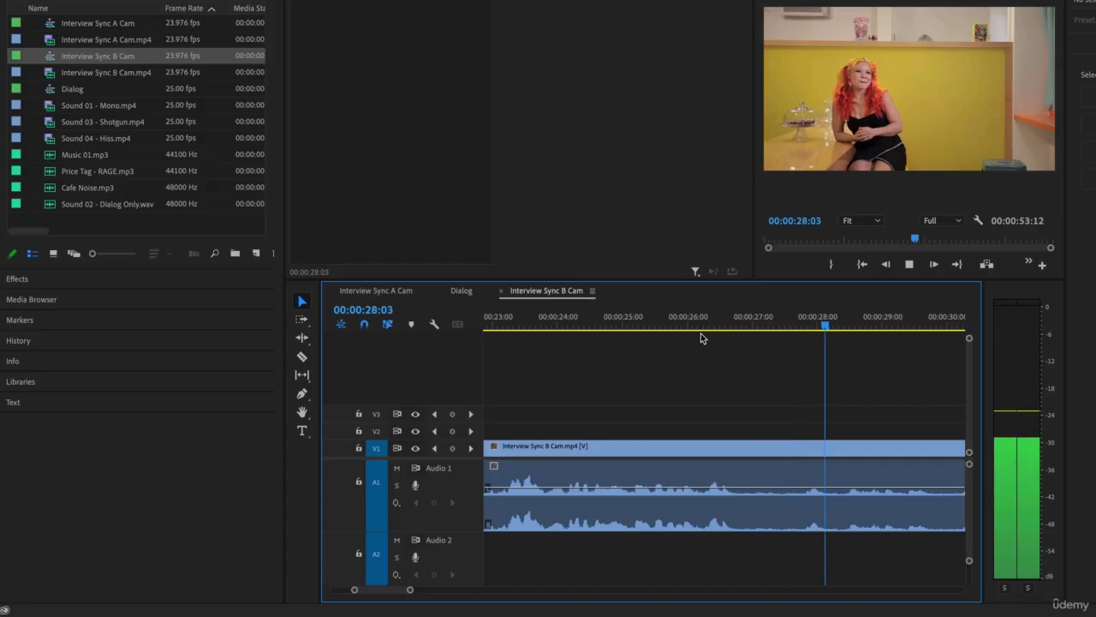
left_click(747, 323)
left_click_drag(746, 323, 738, 330)
key("space")
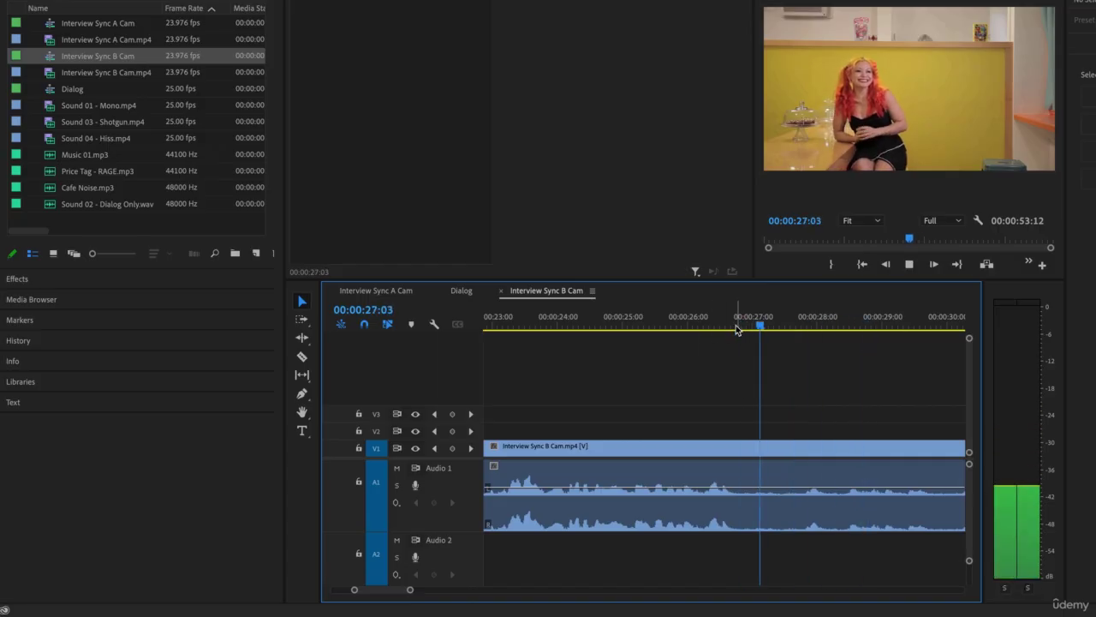
left_click(737, 330)
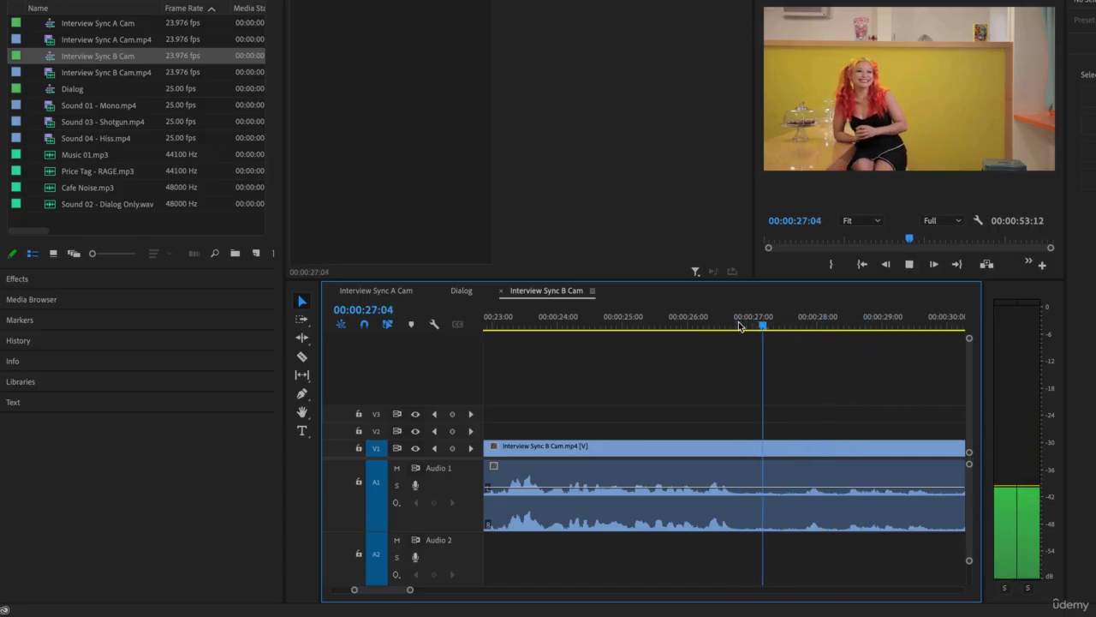
key("space")
scroll(775, 414, "down", 5)
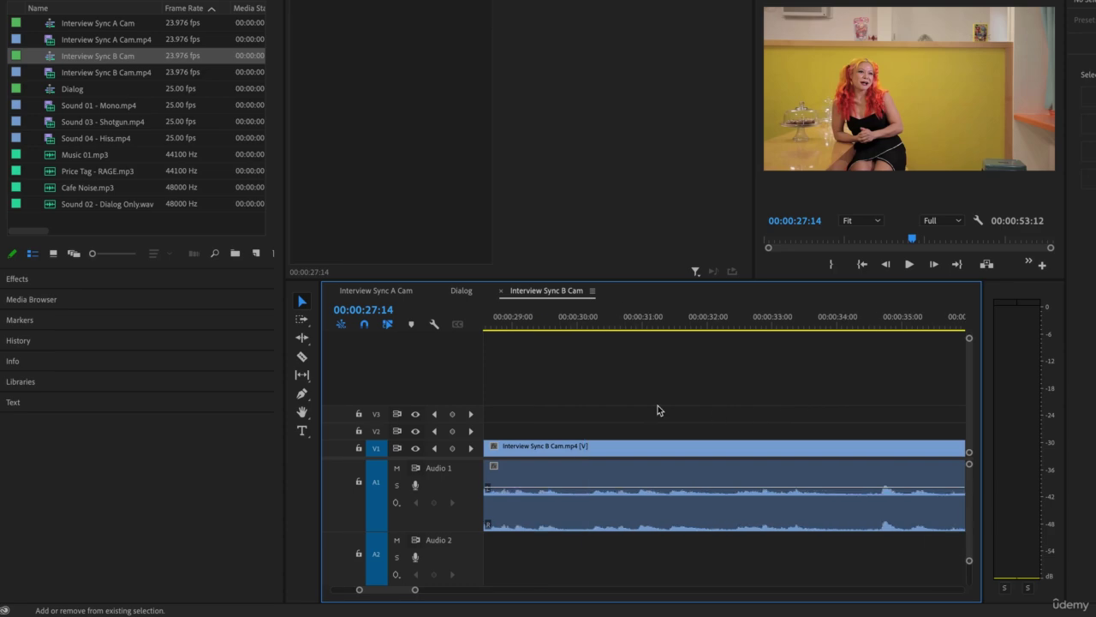
Play further passages between about 29 and 40 seconds to find a quiet stretch where the hum is exposed.
left_click(557, 328)
key("space")
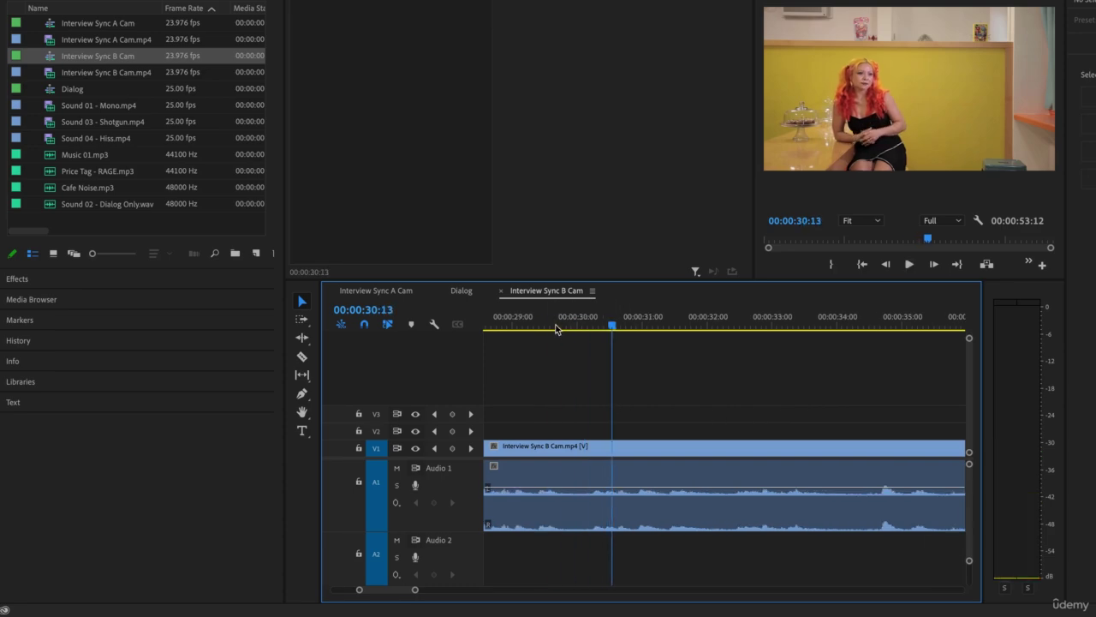
left_click(558, 327)
key("space")
left_click_drag(568, 324, 807, 332)
key("space")
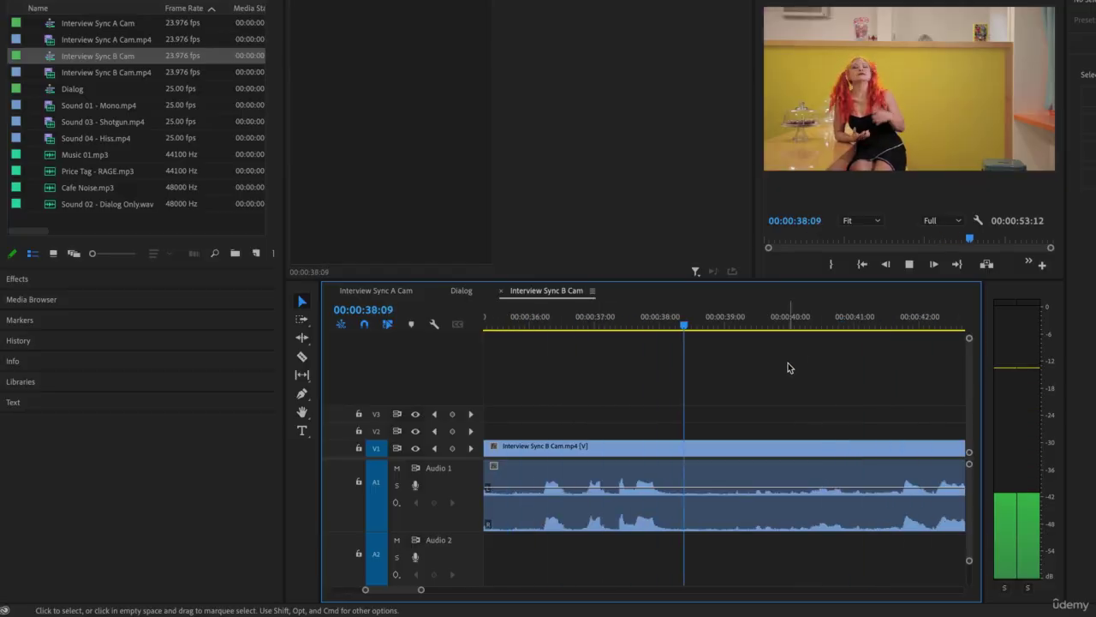
key("space")
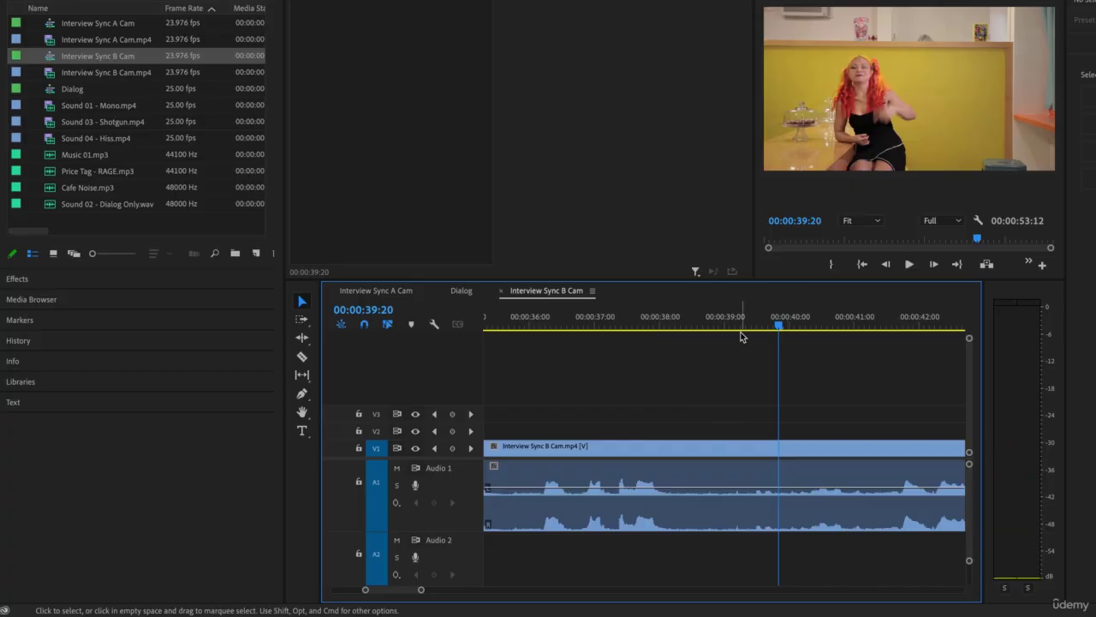
Mark an in point at 00:00:38:06 and an out point at about 00:00:39:03 around the quiet stretch.
left_click_drag(667, 326, 677, 327)
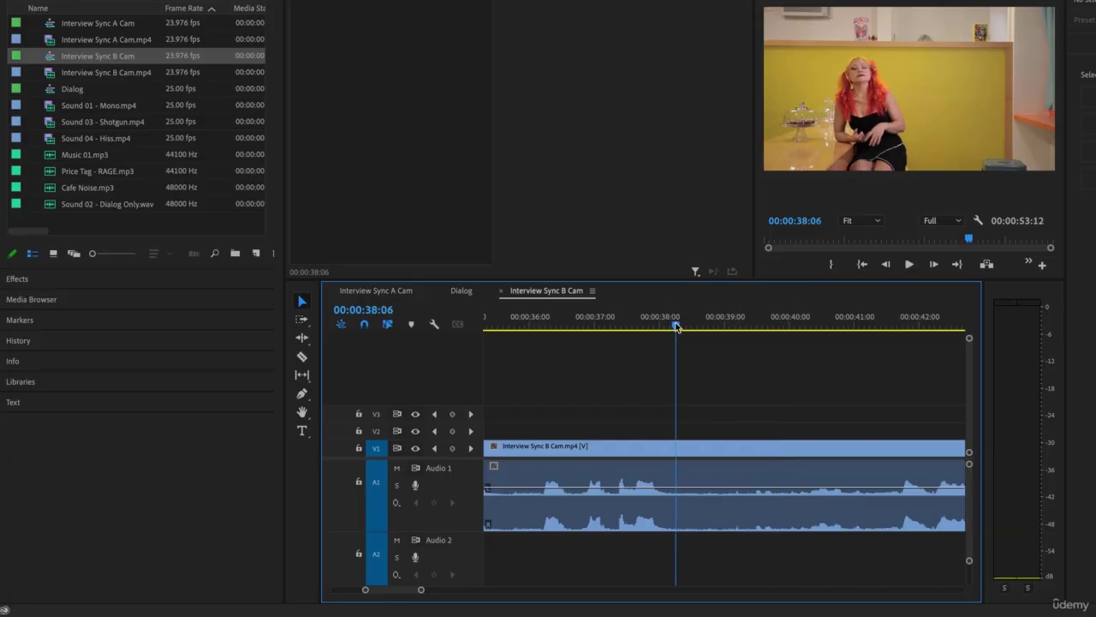
key("space")
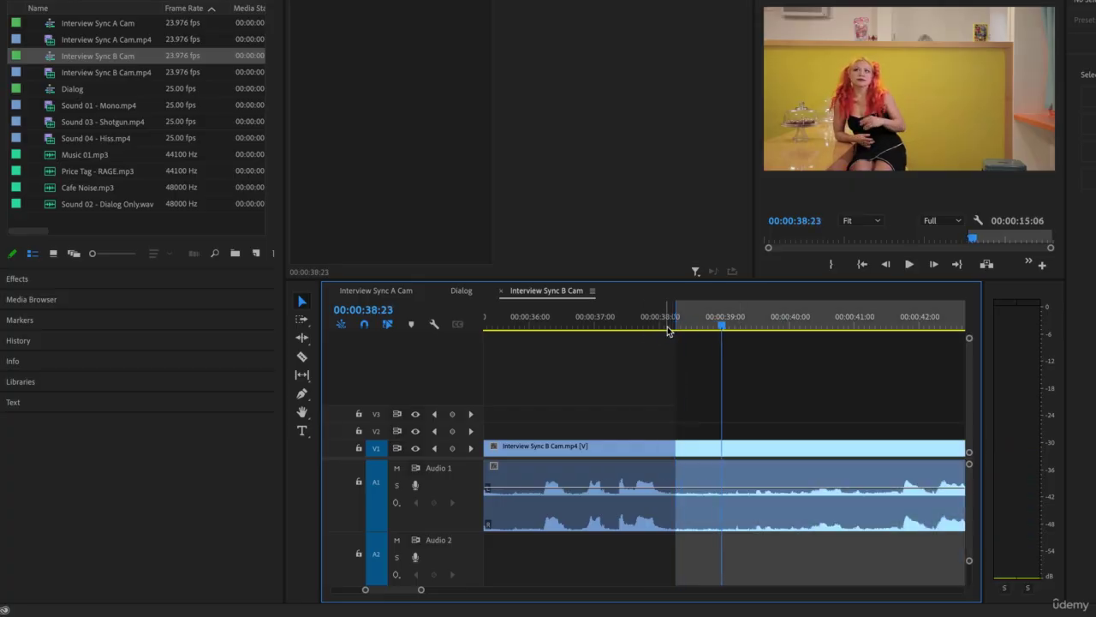
key("space")
left_click_drag(695, 326, 734, 326)
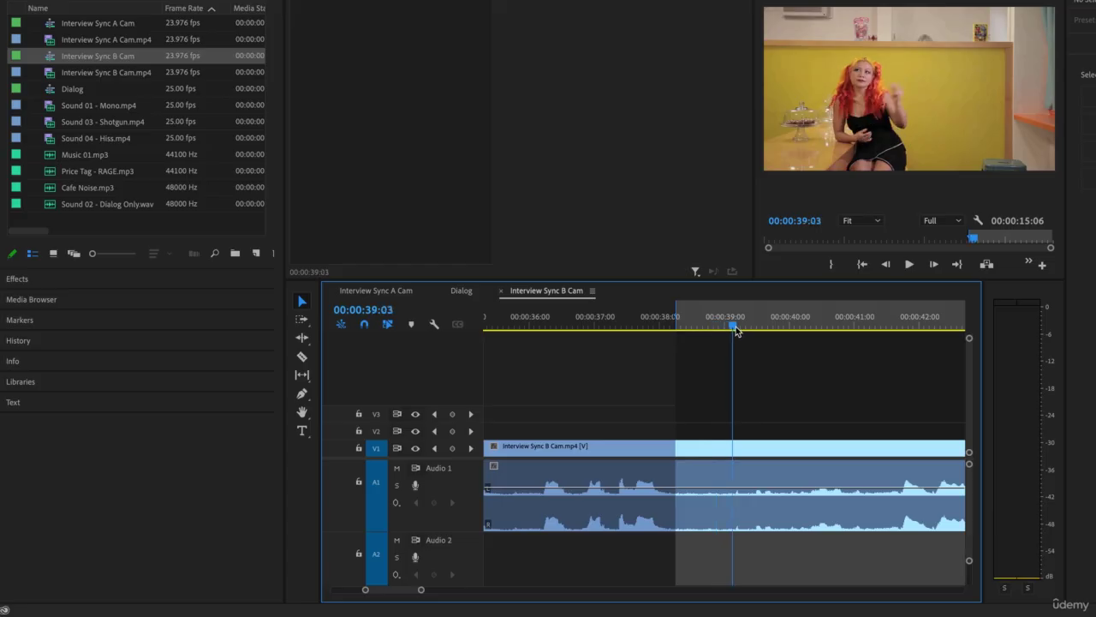
key("o")
left_click(697, 326)
key("space")
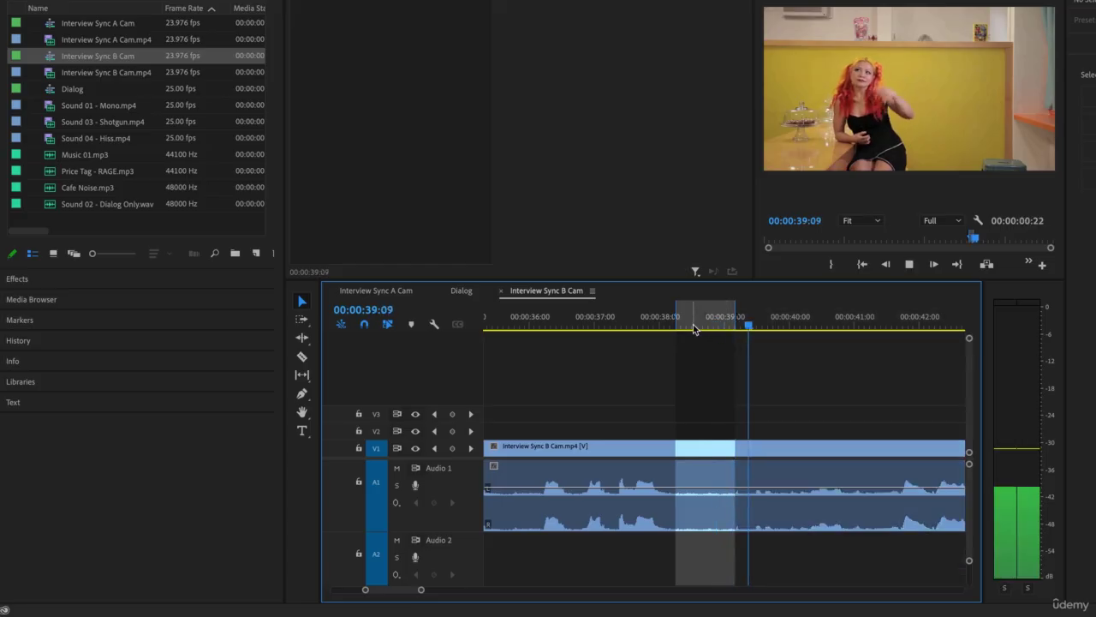
Widen the Program Monitor so that all of its transport controls fit.
left_click(1043, 265)
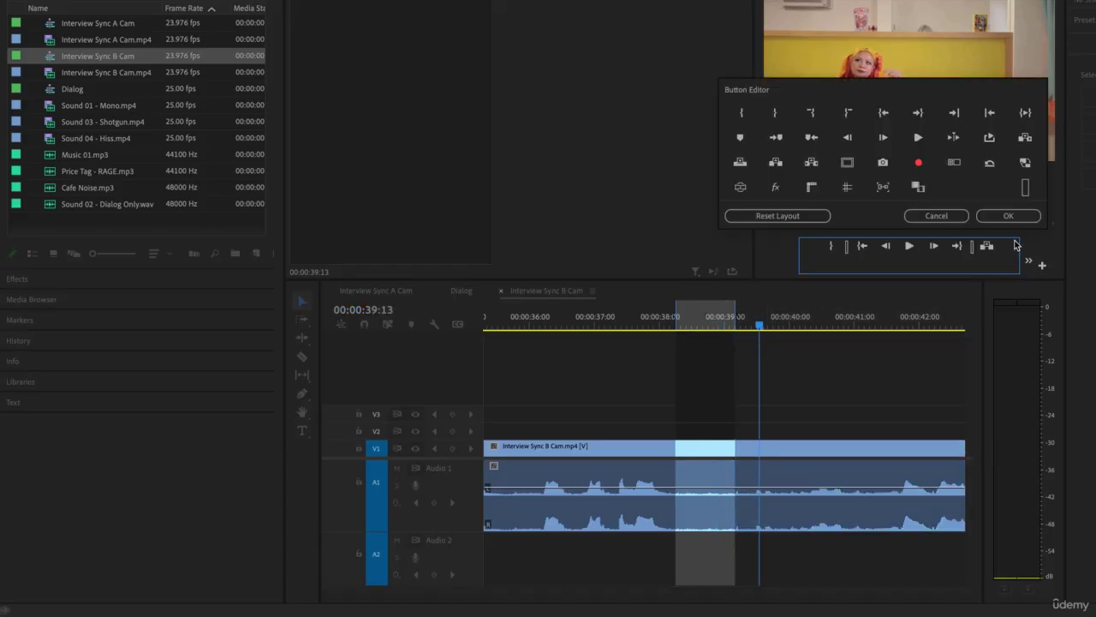
left_click(953, 220)
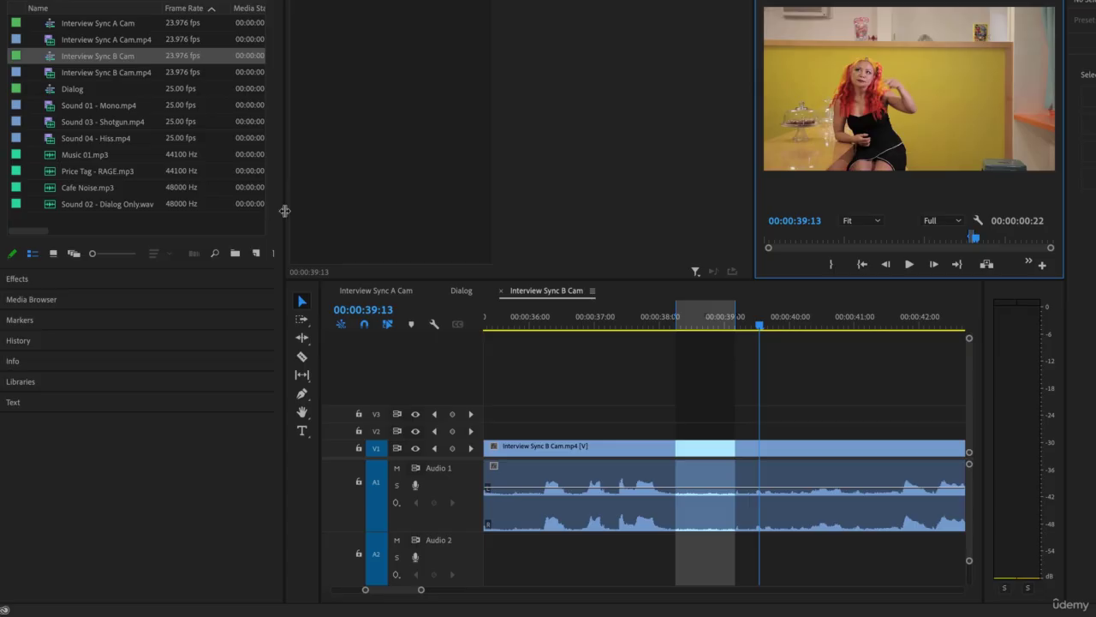
left_click_drag(753, 199, 652, 198)
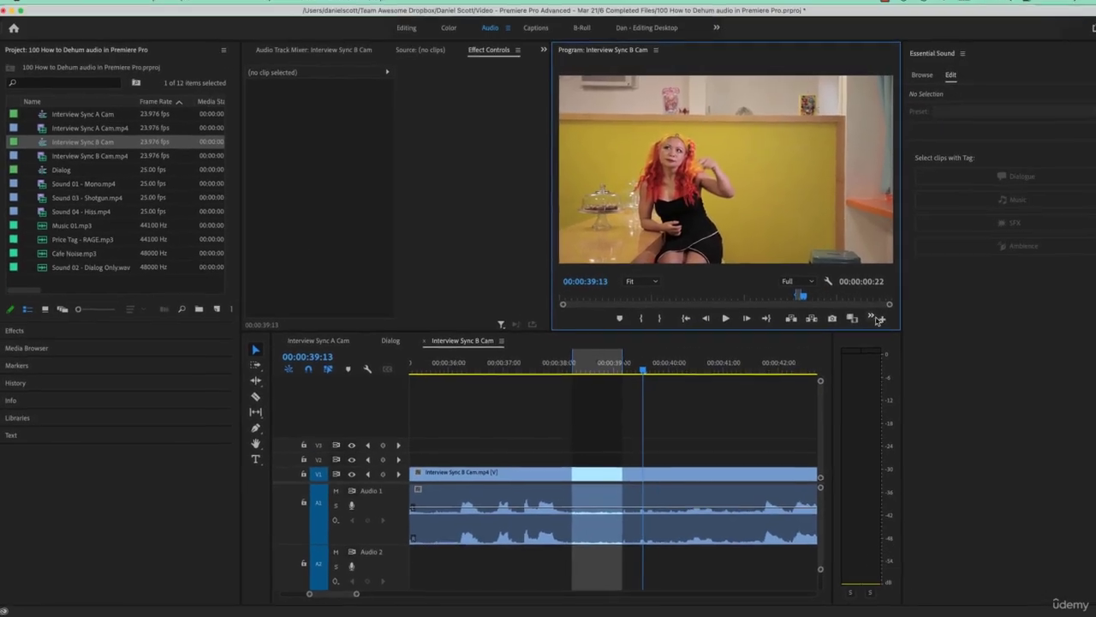
left_click(997, 273)
left_click(943, 338)
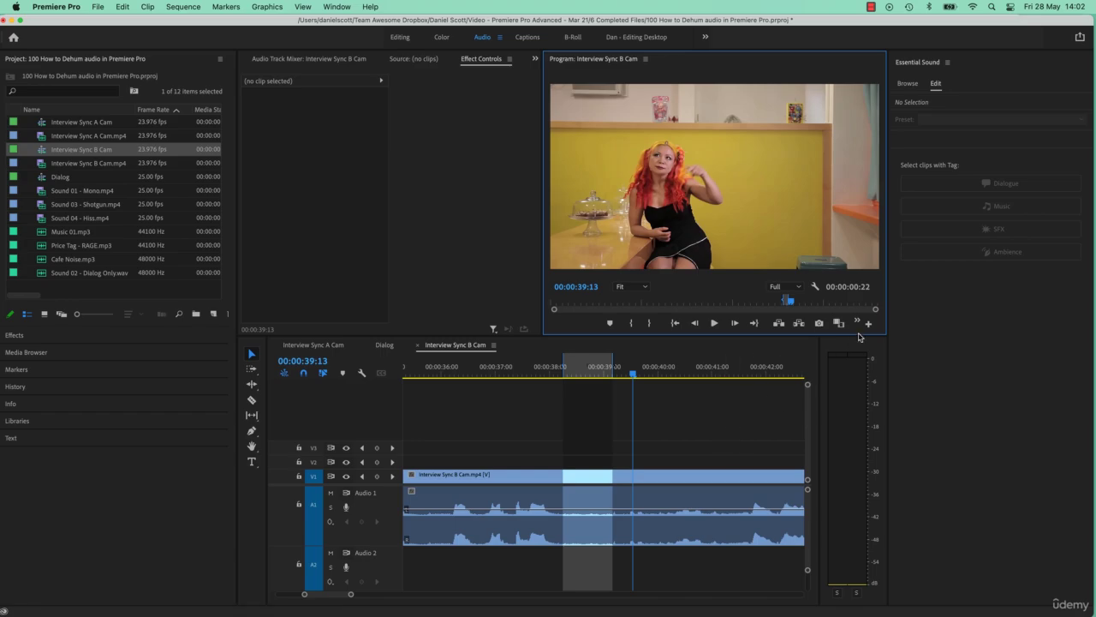
Turn on Loop Playback for the Program Monitor and play the marked range.
left_click(857, 321)
left_click(883, 331)
left_click(857, 321)
left_click(871, 331)
key("space")
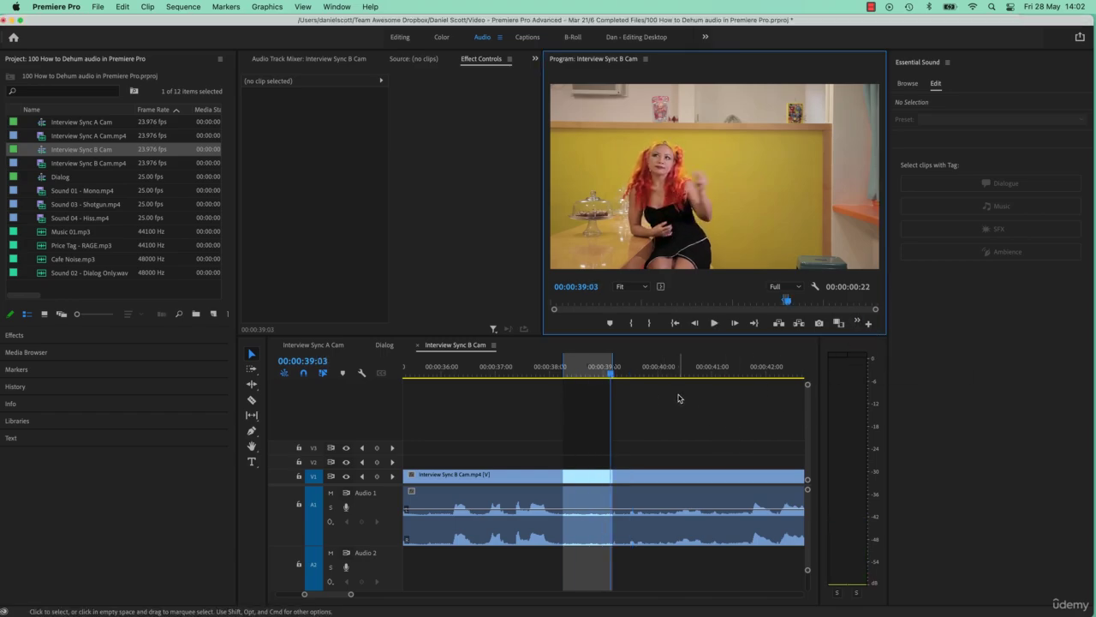
left_click(680, 398)
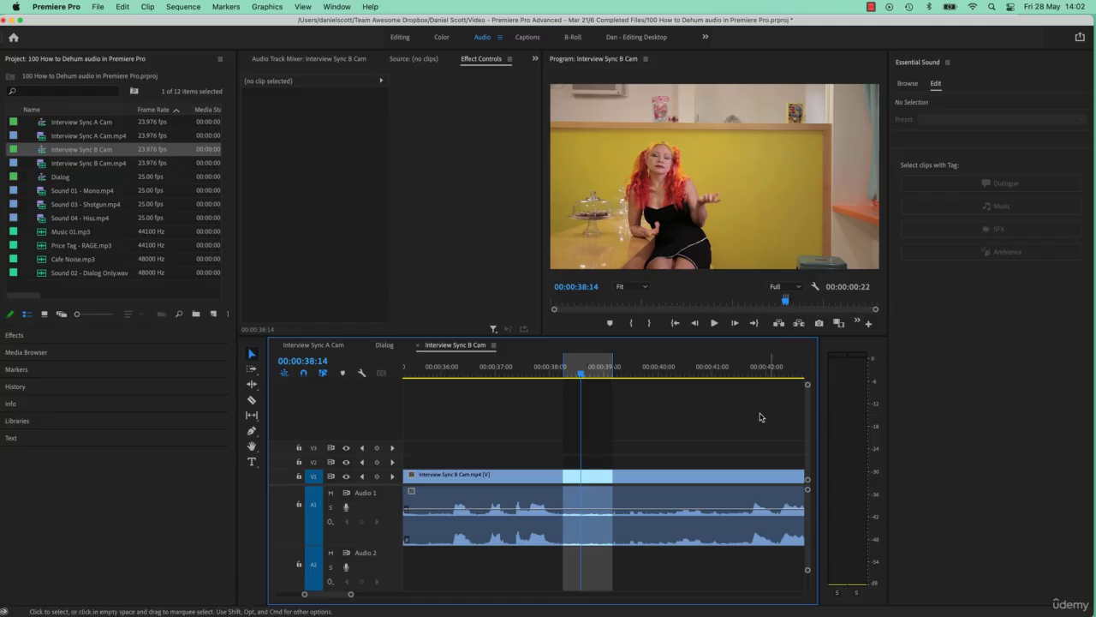
Select the Interview Sync B Cam clip on V1 and play only that clip's audio.
left_click(635, 475)
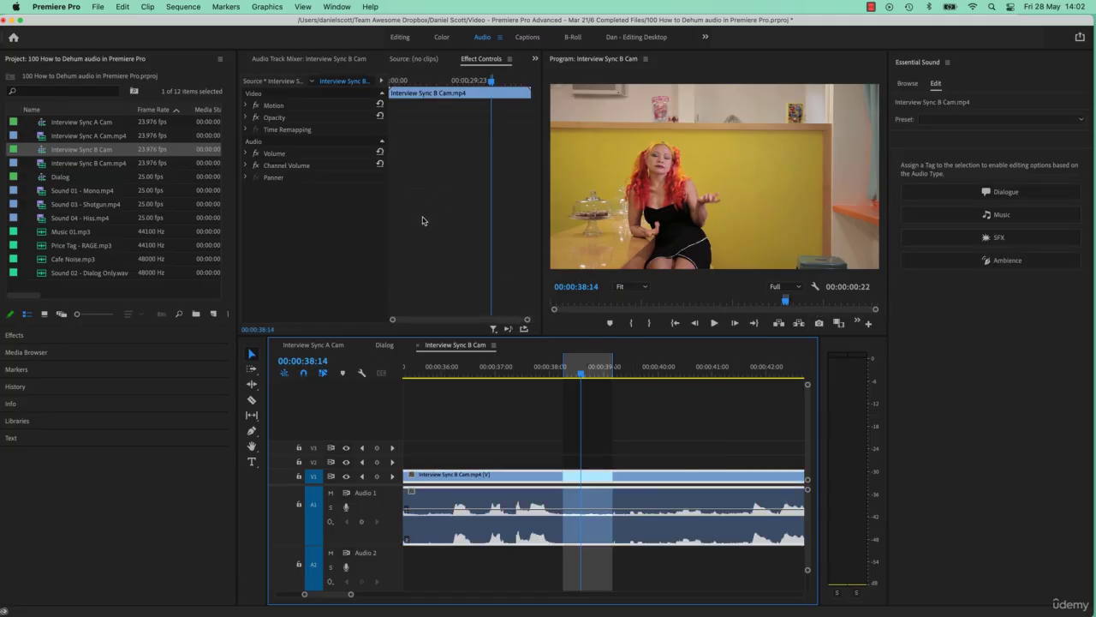
left_click(508, 329)
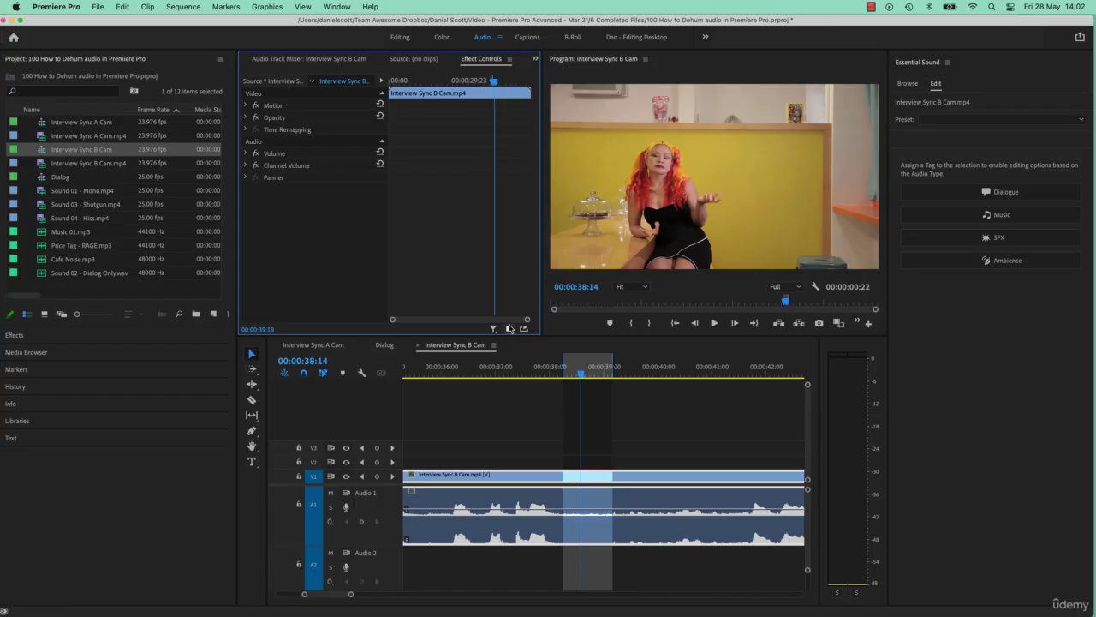
key("space")
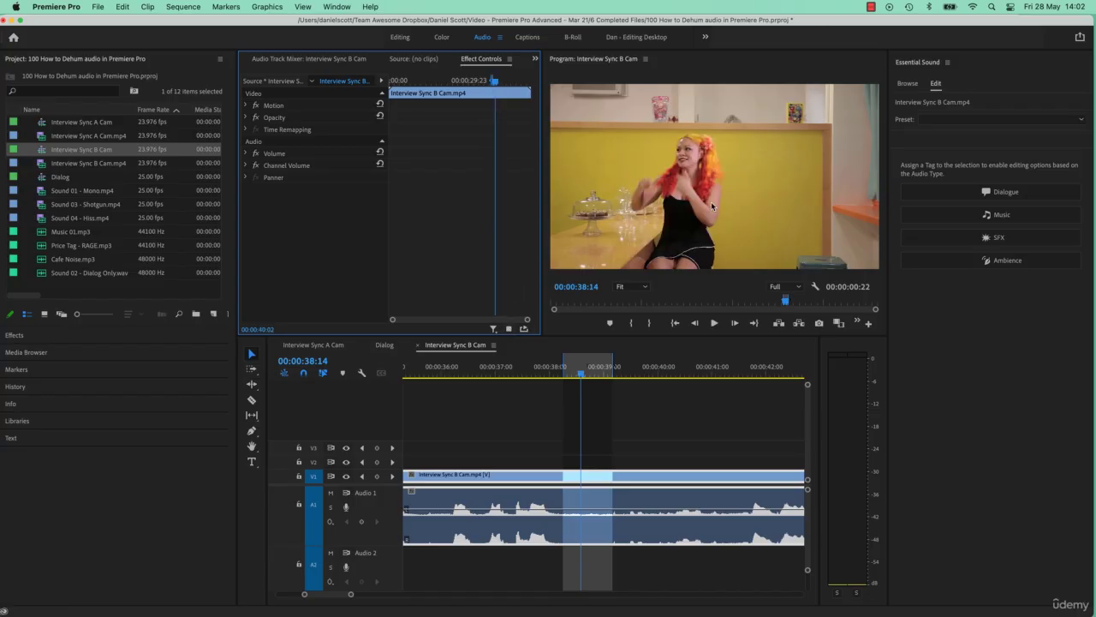
key("space")
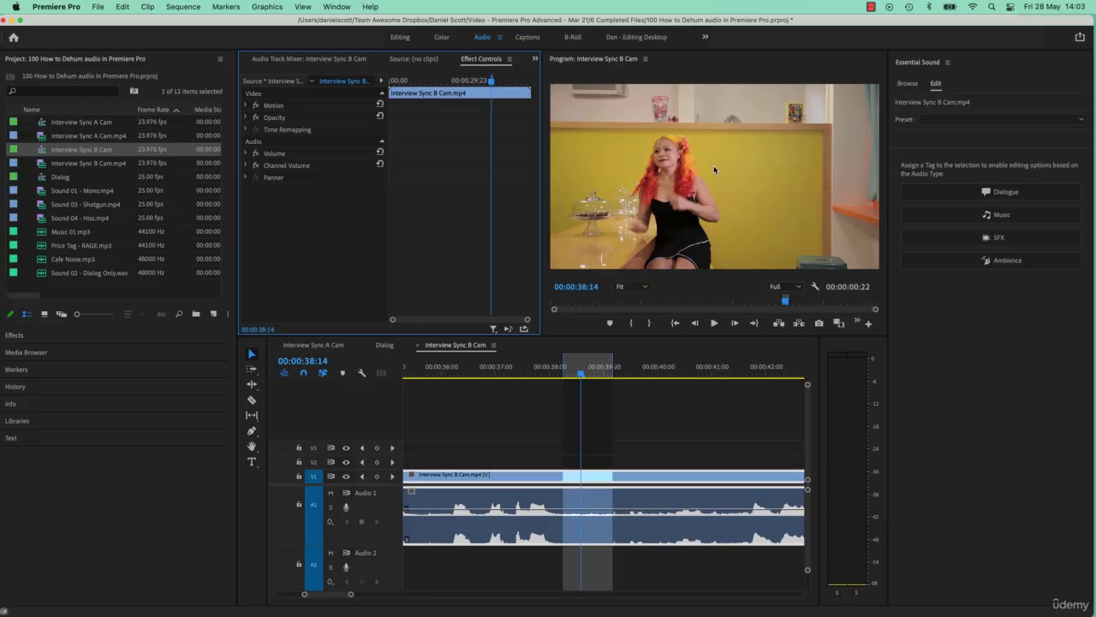
Turn on looping audio playback for the selected clip and audition the marked hum section.
left_click(507, 331)
left_click(856, 322)
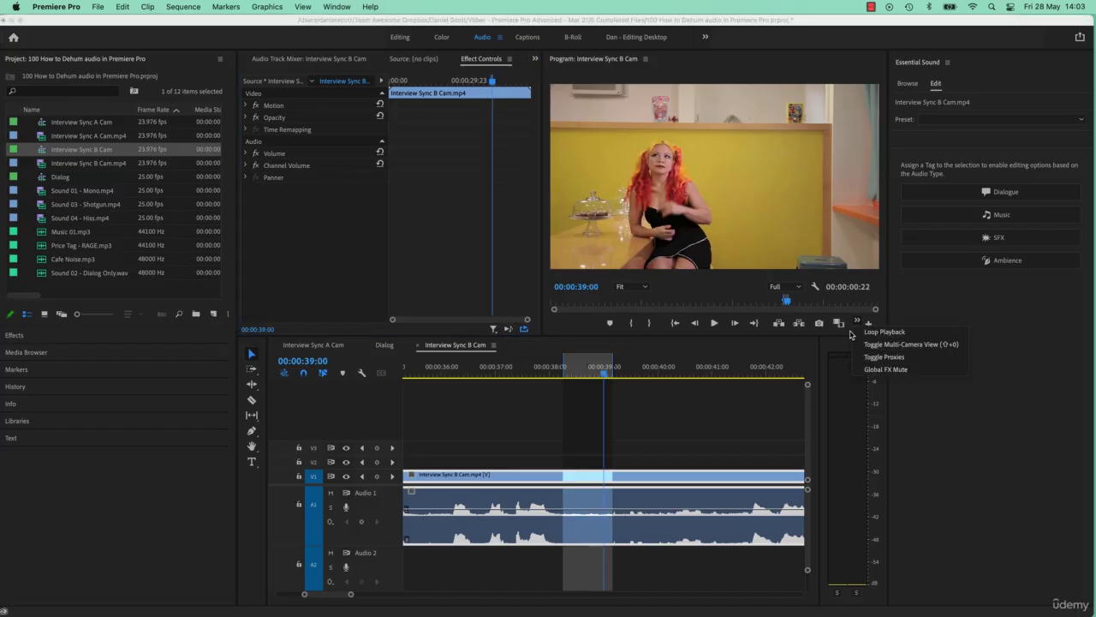
left_click(507, 329)
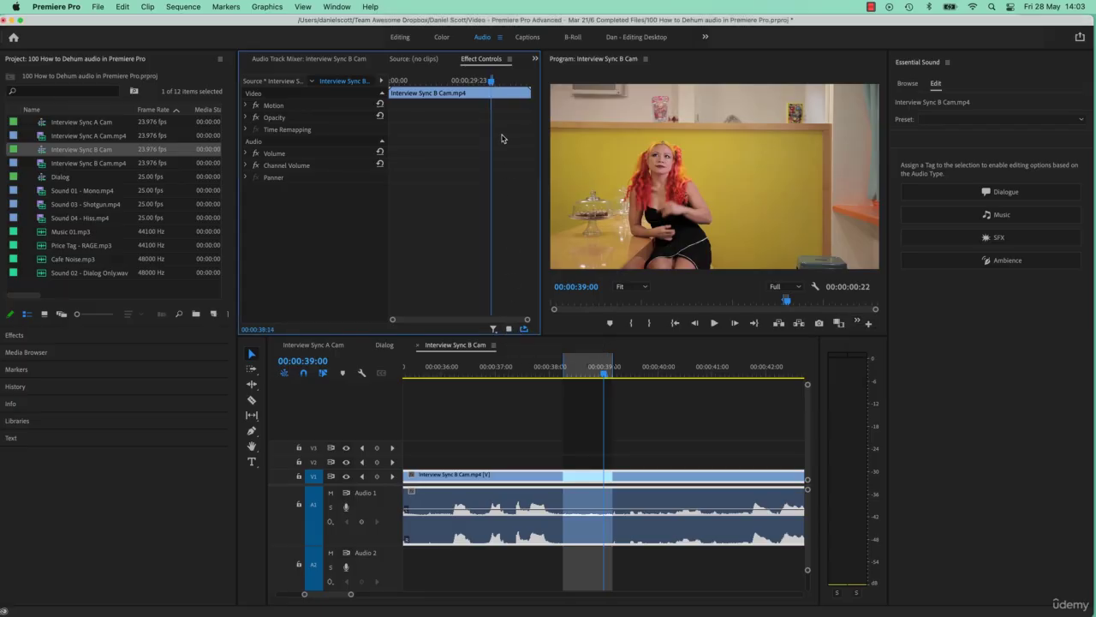
key("space")
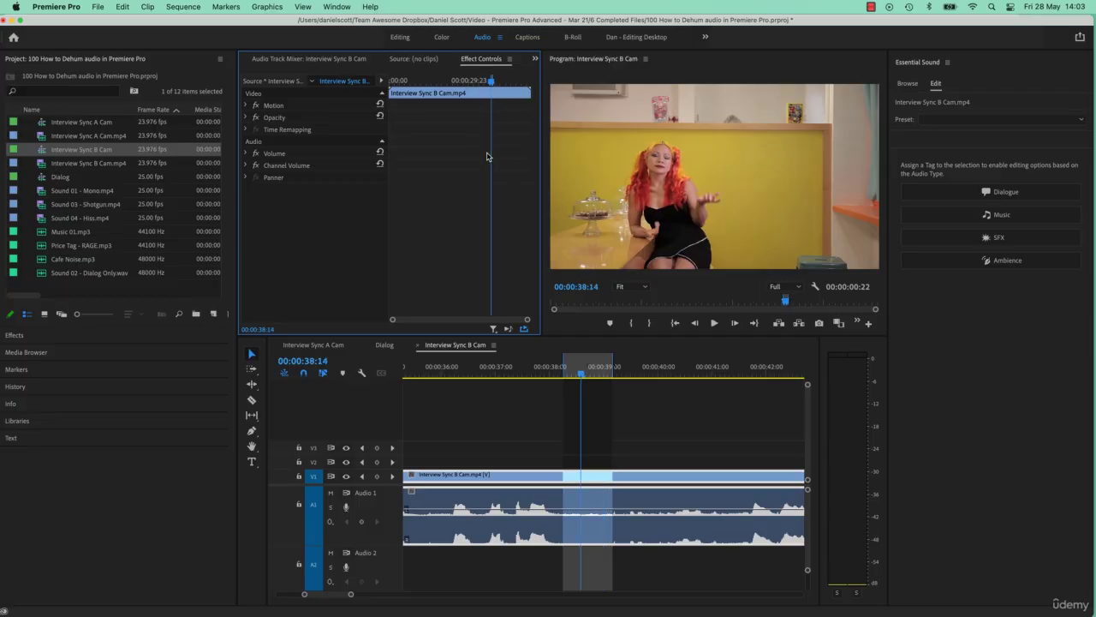
key("space")
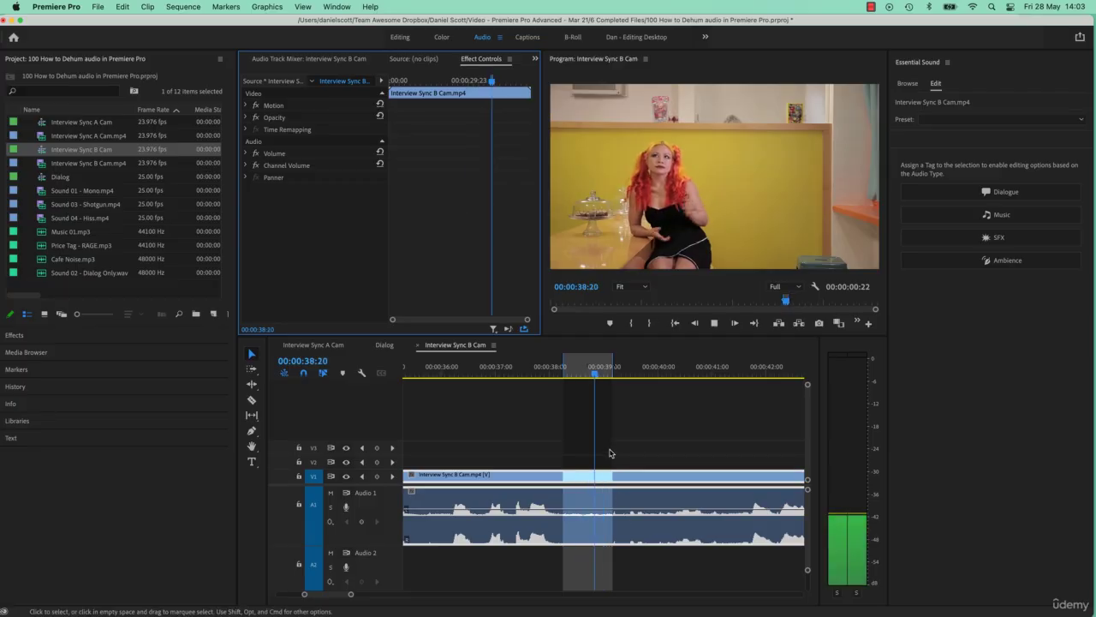
key("space")
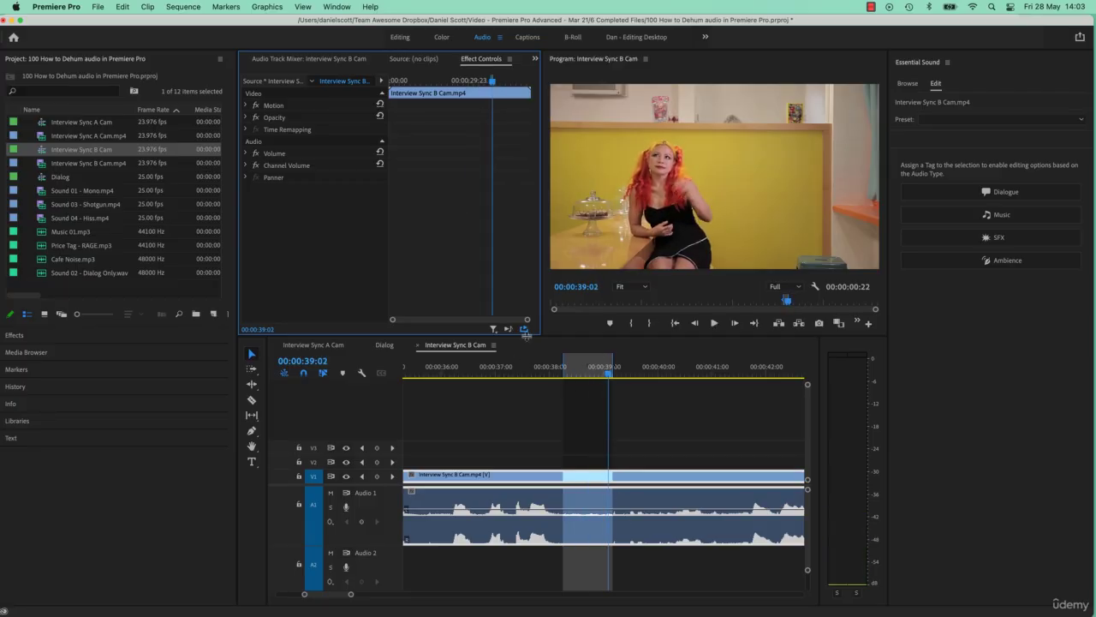
left_click(506, 329)
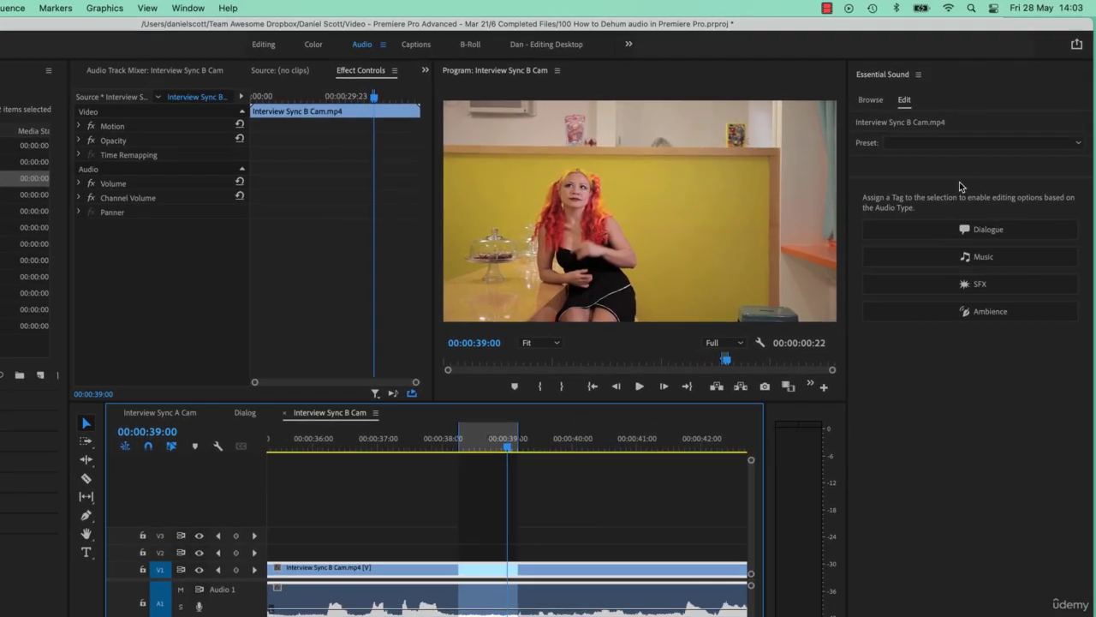
Tag the selected Interview Sync B Cam clip as Dialogue for audio repair.
left_click(968, 228)
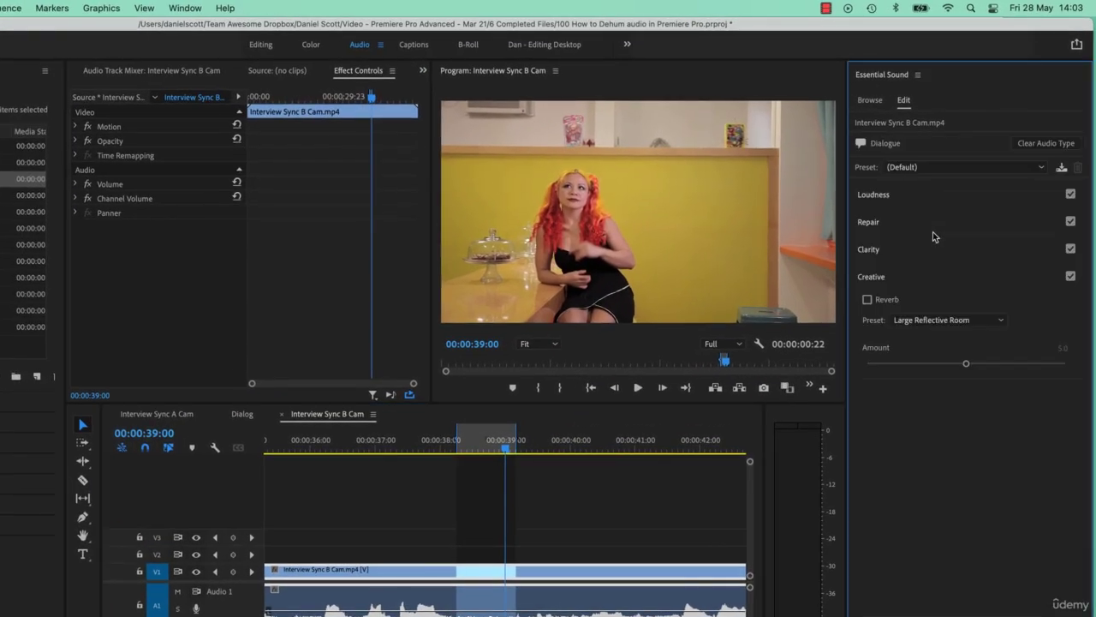
Turn on DeHum in the Repair options with an amount of 1.9 and audition the marked range.
left_click(920, 225)
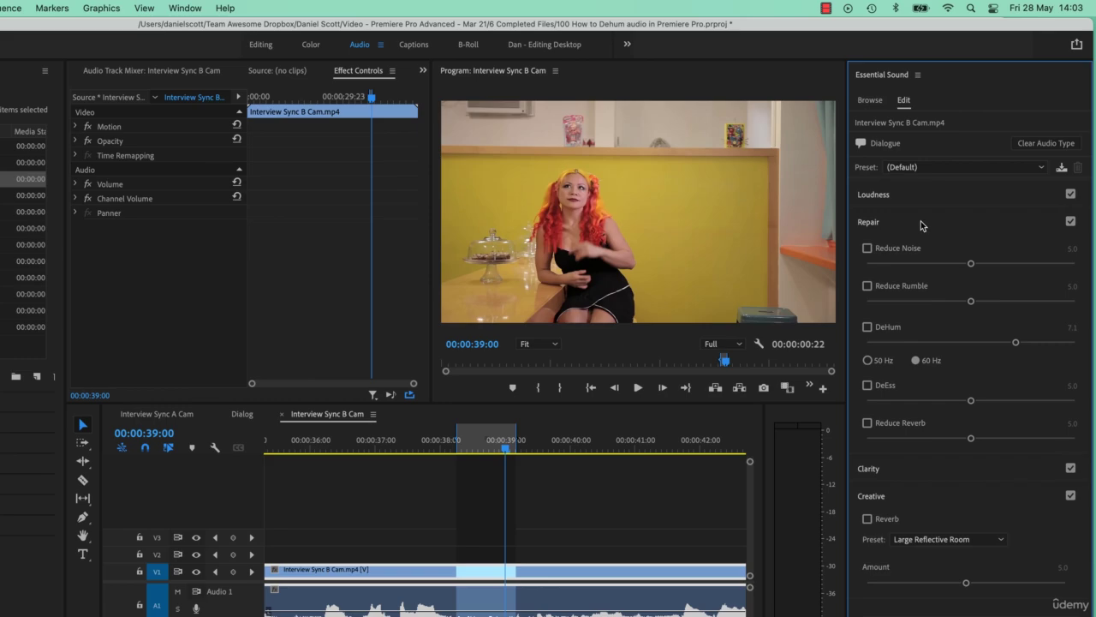
left_click(885, 327)
left_click_drag(1016, 342, 906, 358)
key("space")
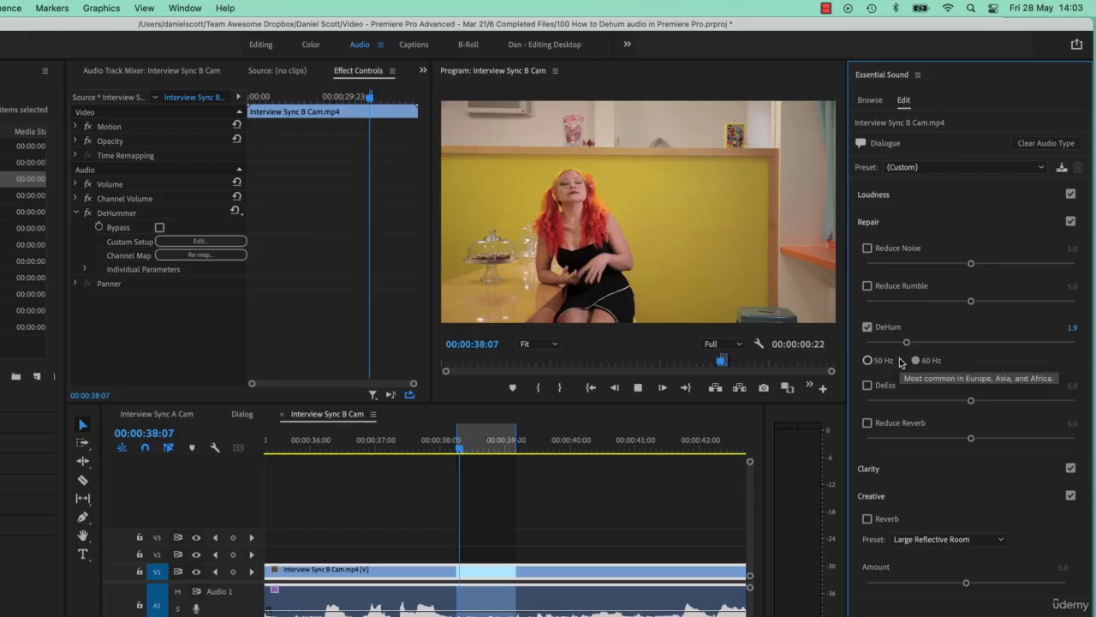
Switch the DeHum frequency to 50 Hz and audition the marked range with that setting.
left_click(892, 361)
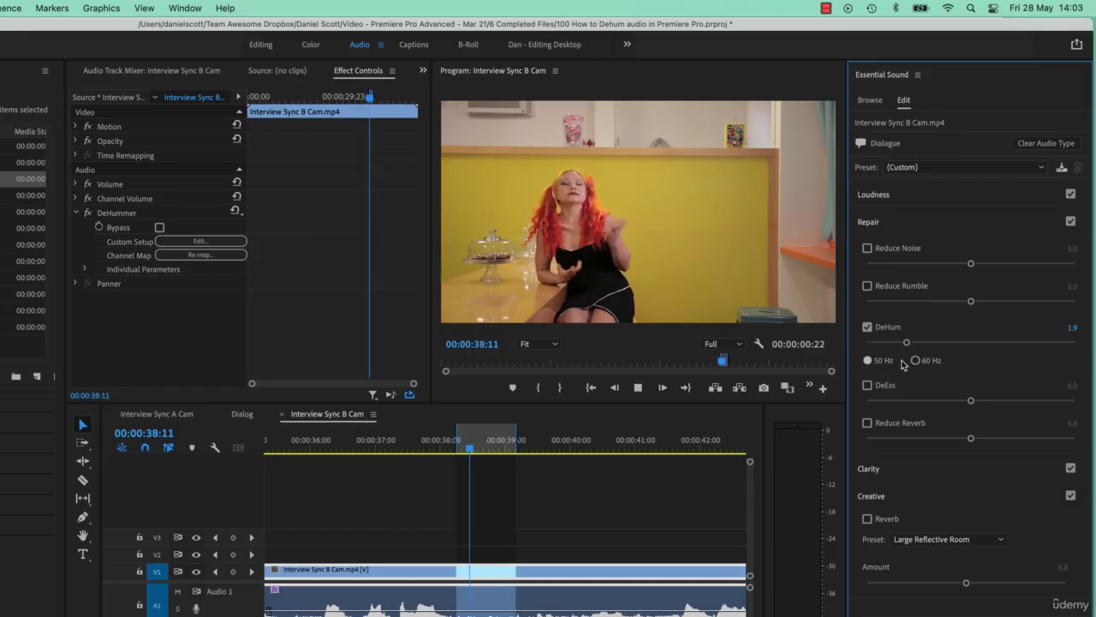
key("space")
left_click(913, 361)
left_click(890, 362)
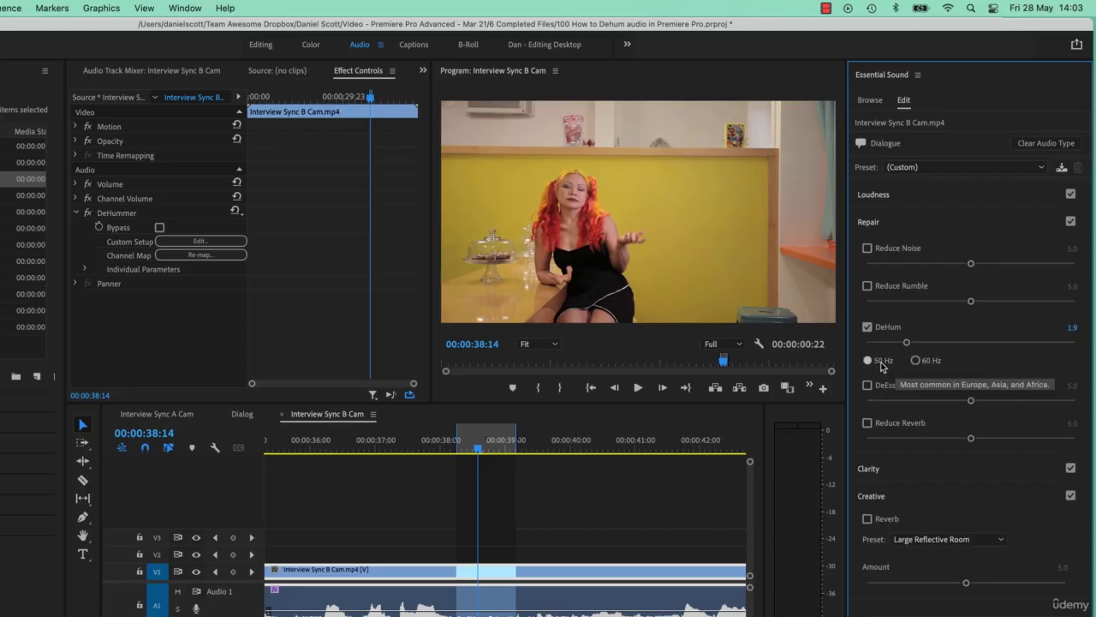
left_click(469, 452)
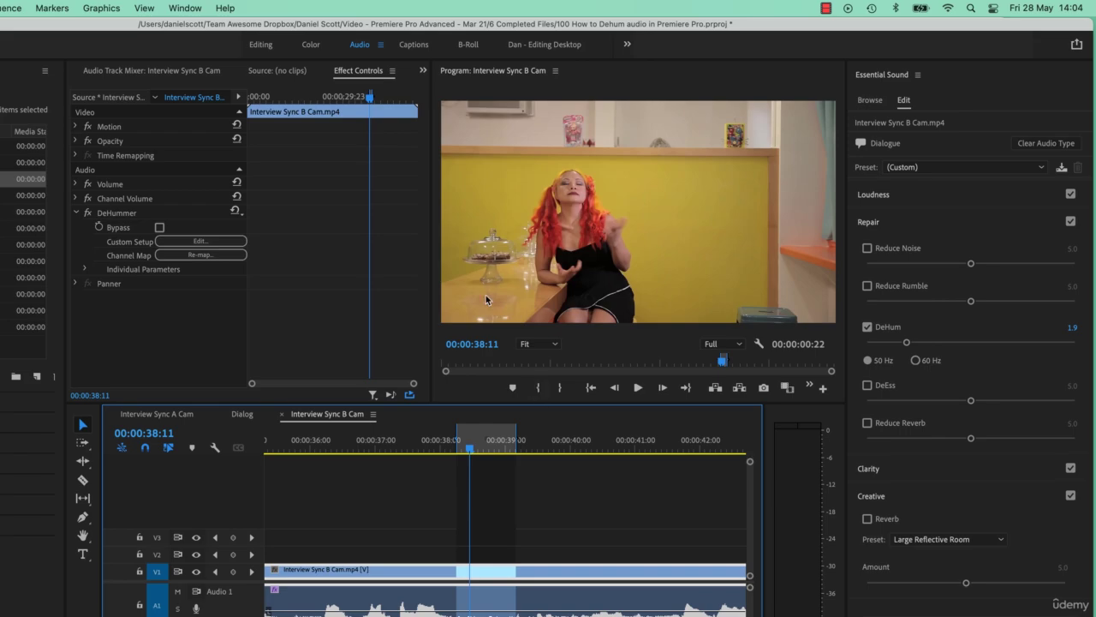
key("space")
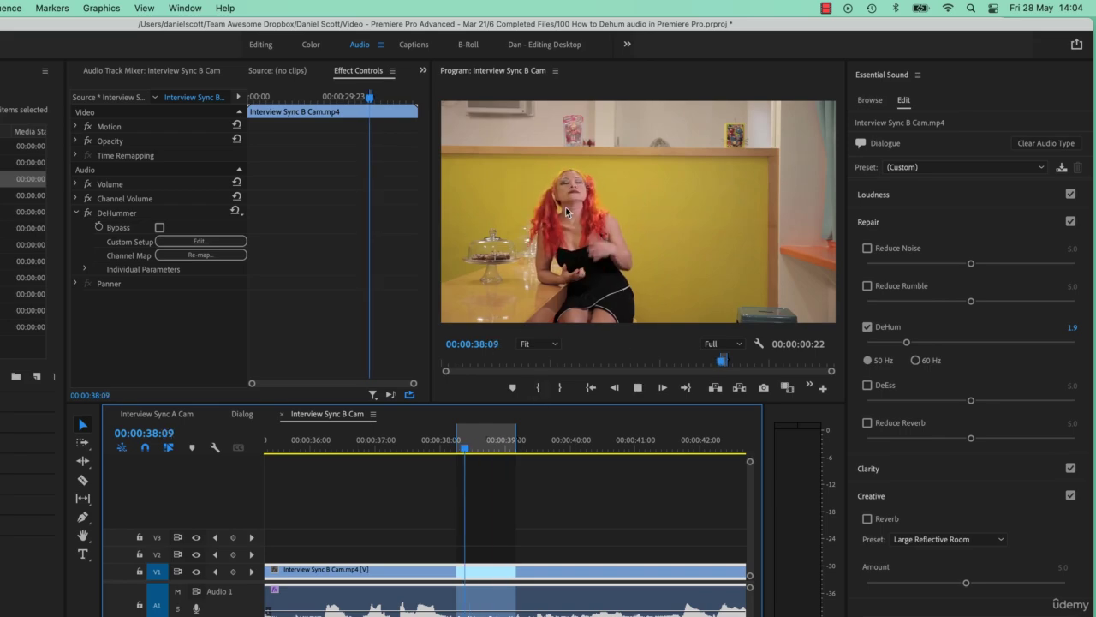
key("space")
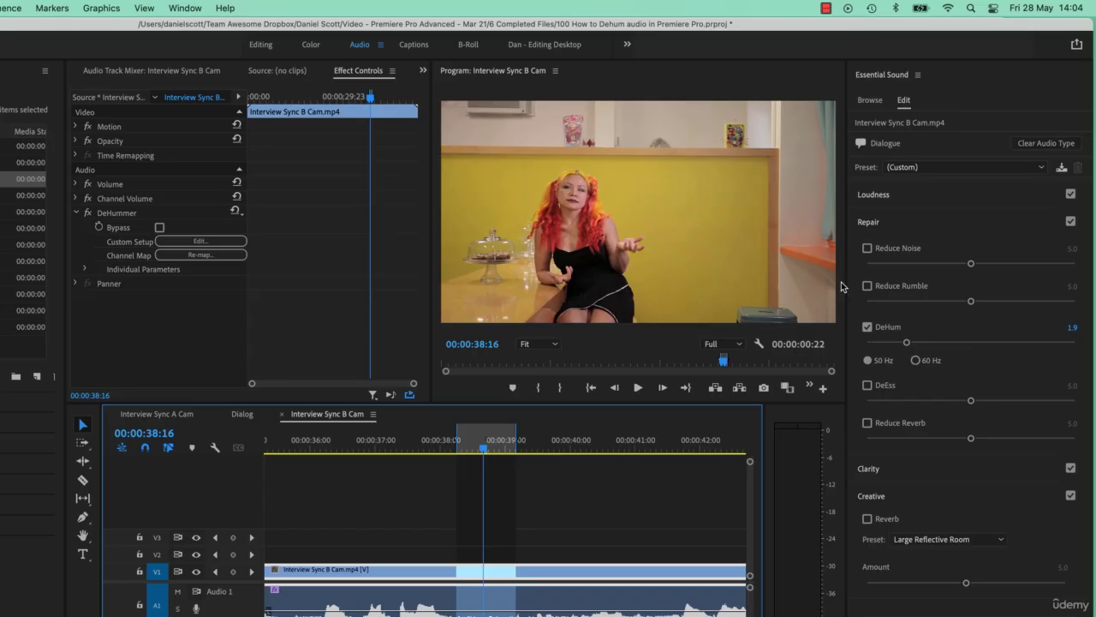
Raise the DeHum amount to 6.6 and set its frequency to 60 Hz while auditioning the clip.
left_click_drag(906, 342, 1004, 342)
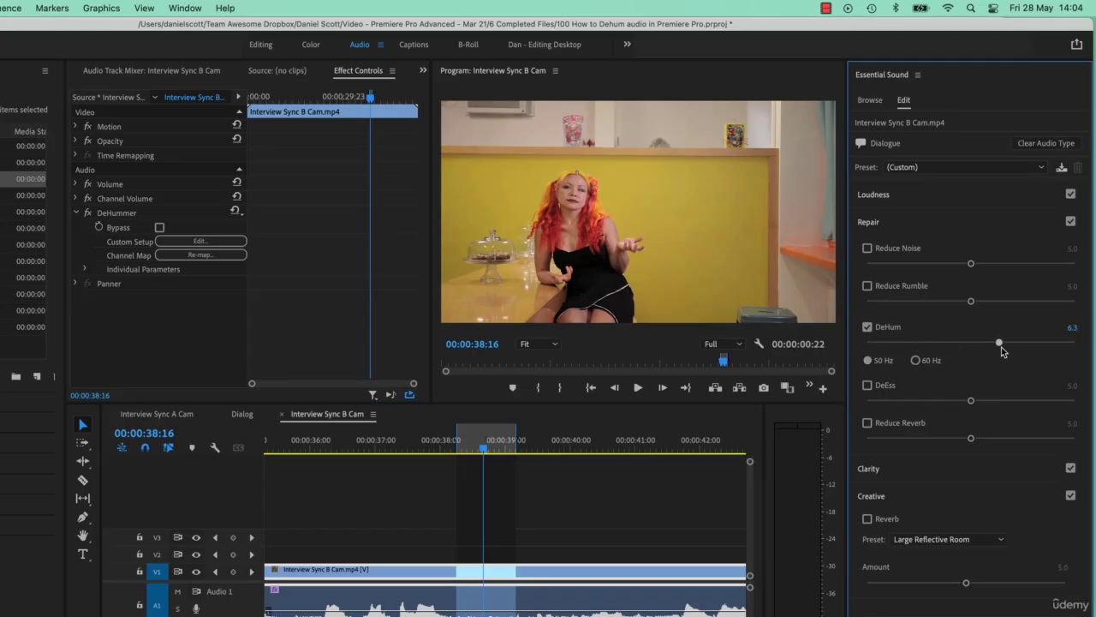
key("space")
left_click(915, 360)
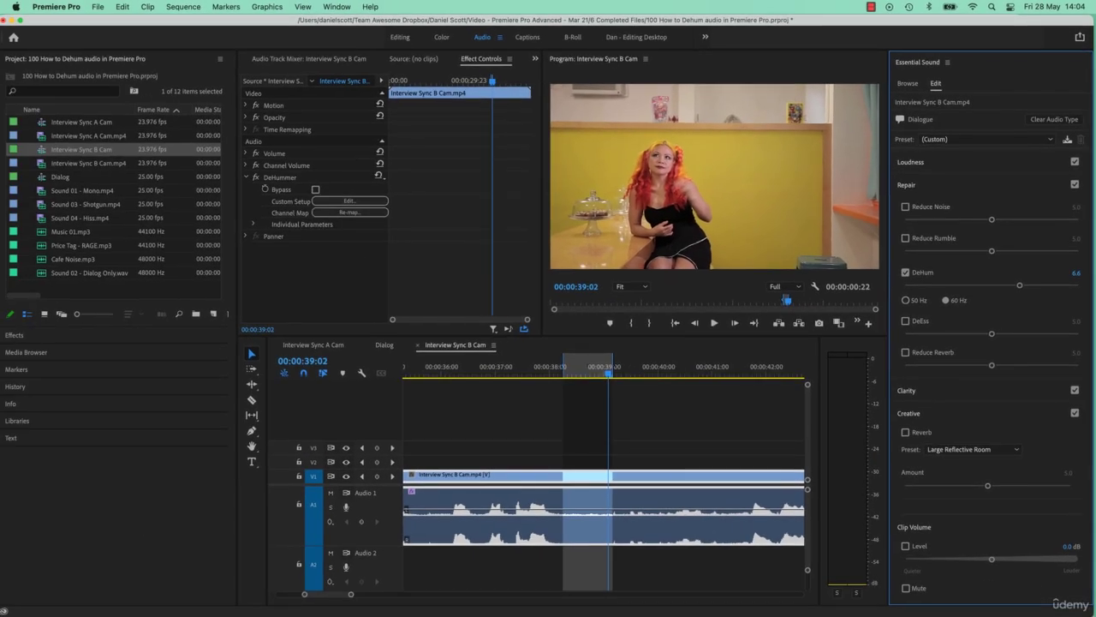
Switch to Safari and cue the "50 Hz vs 60 Hz vs 400 hz A.C. Hum Sound Comparsion" video to its 50 Hz section.
key("super+Tab")
key("/")
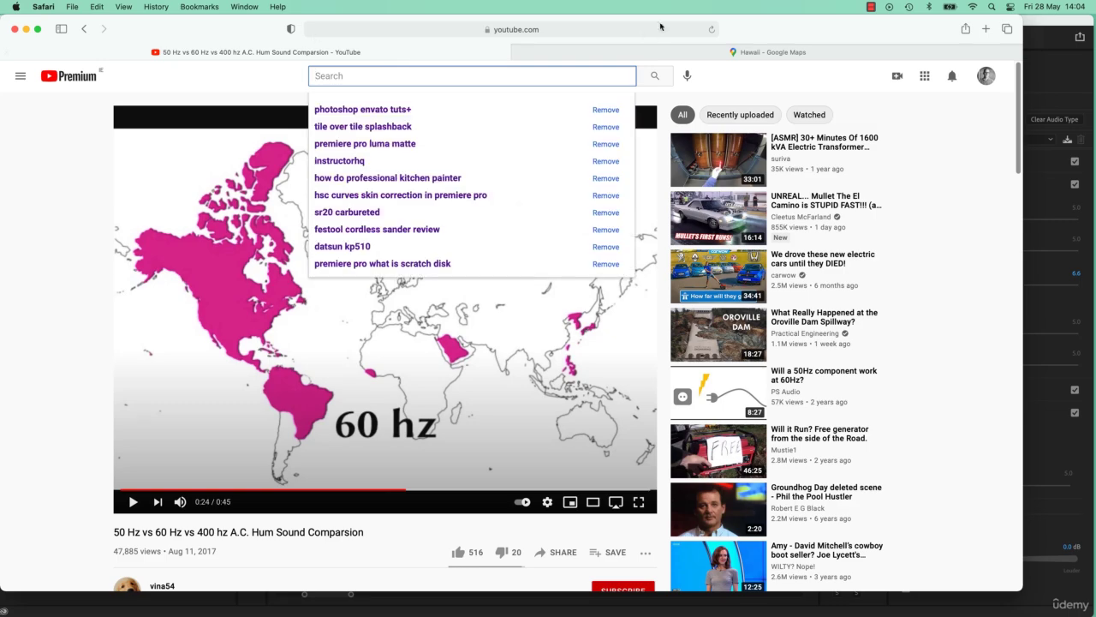
left_click(540, 31)
key("Tab")
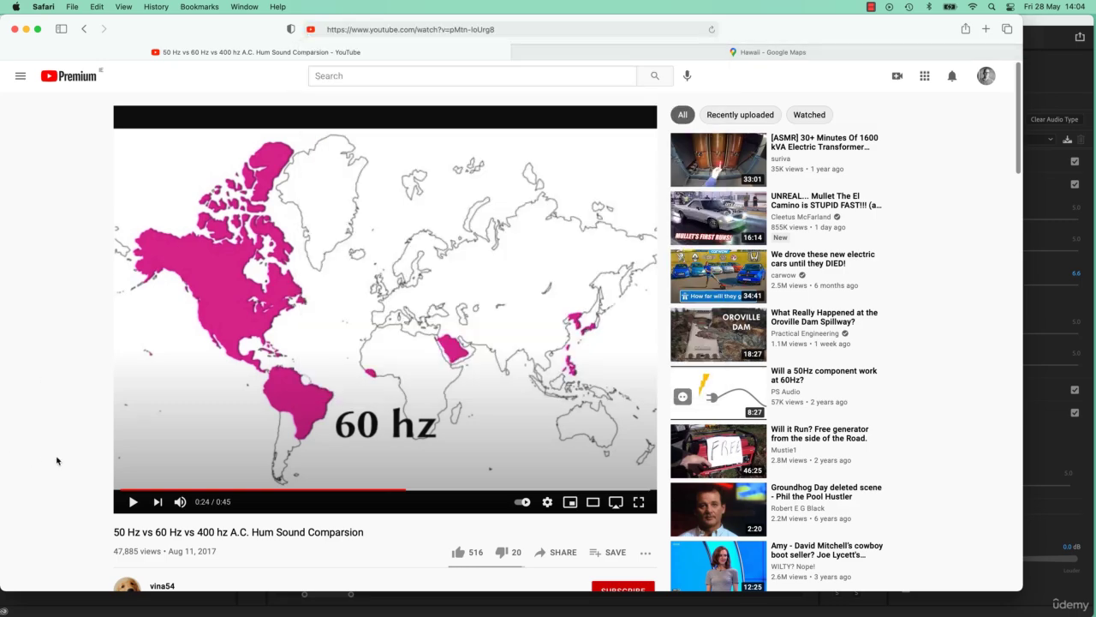
left_click(31, 474)
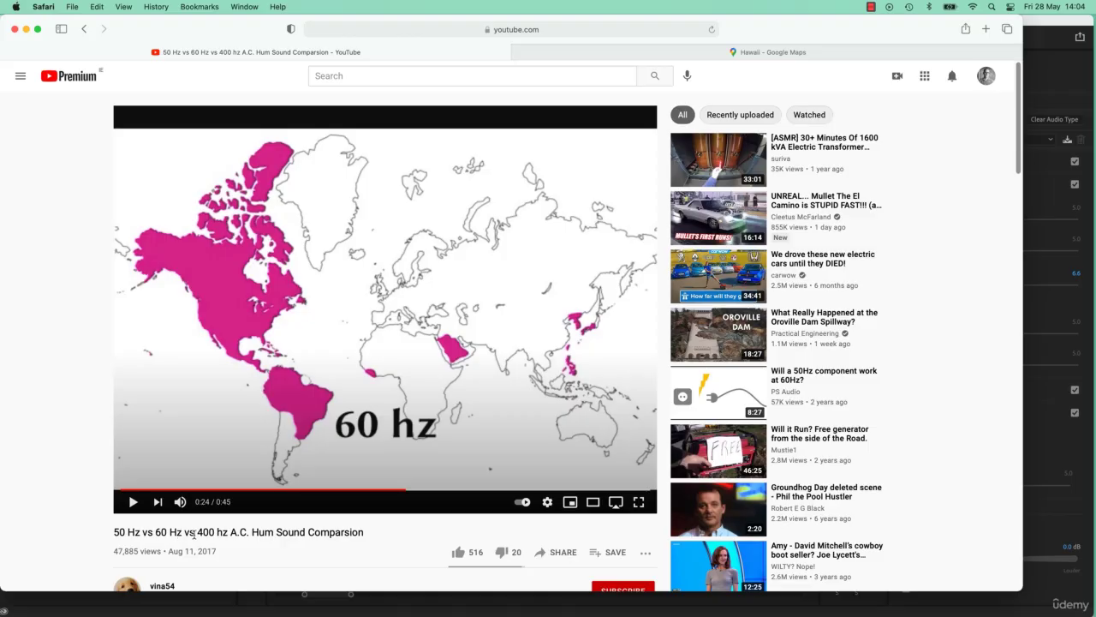
double_click(203, 531)
left_click_drag(213, 492, 144, 493)
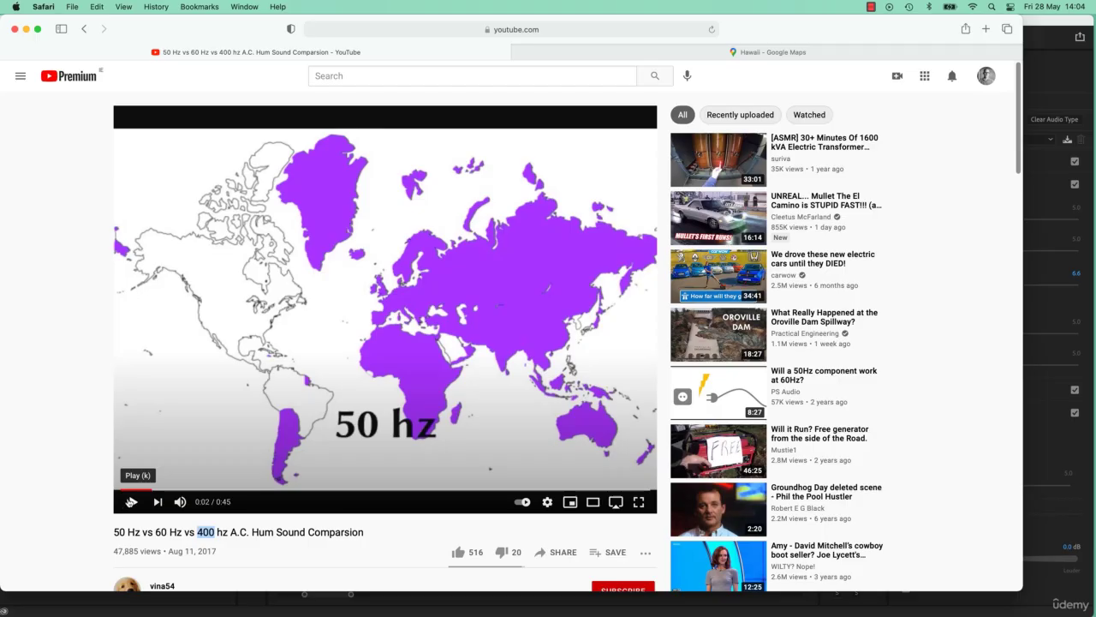
Play short stretches of the comparison video's 50 Hz hum sample and pause it.
left_click(133, 502)
left_click(133, 504)
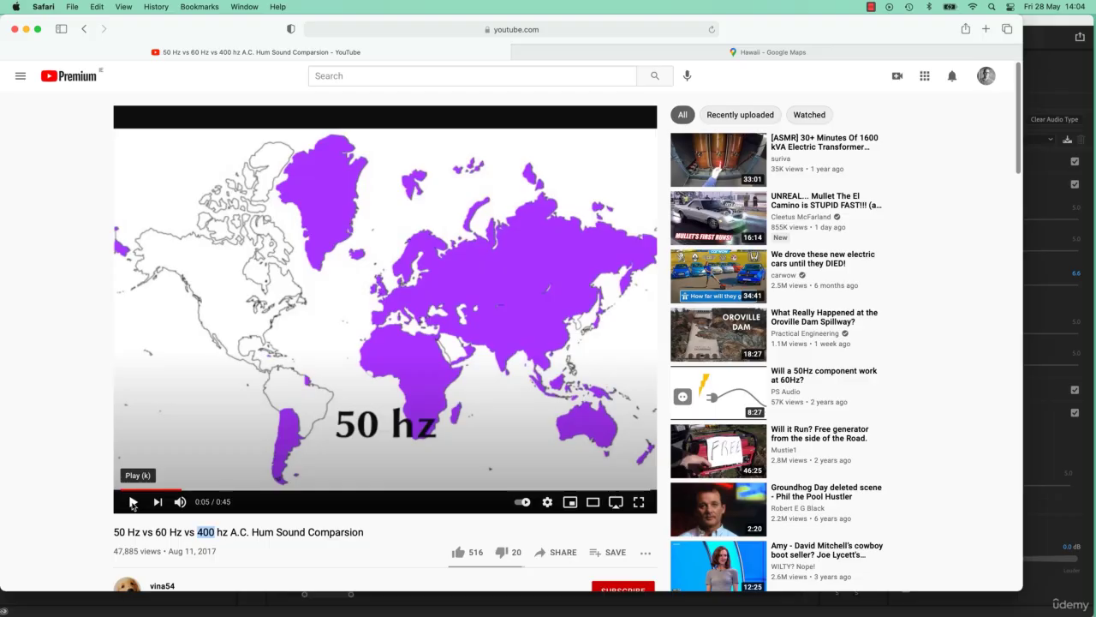
left_click(133, 504)
left_click(133, 504)
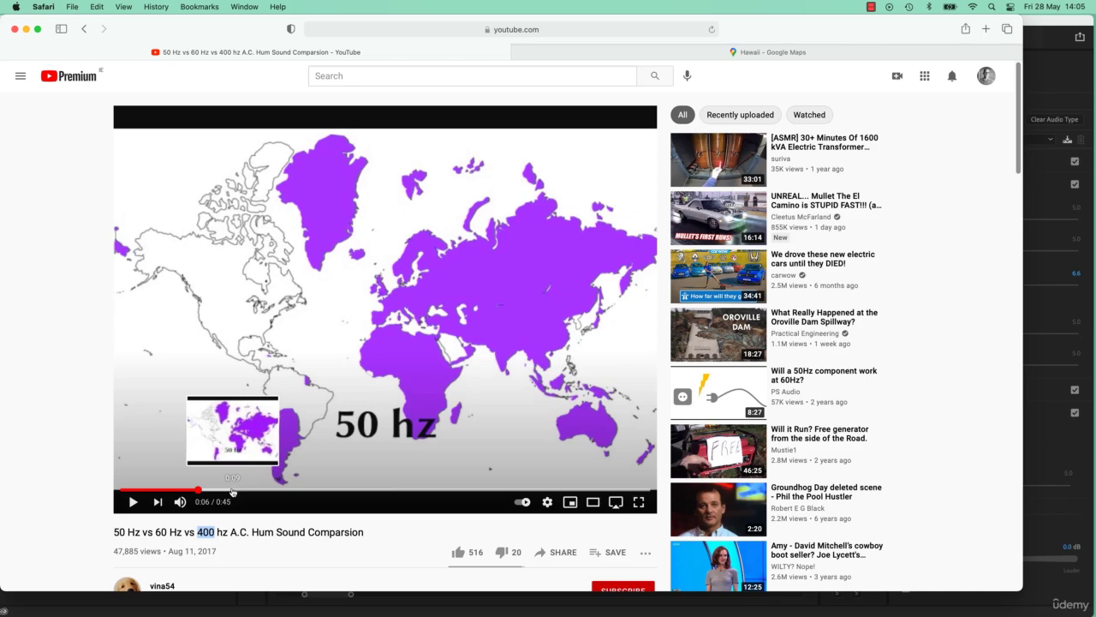
Skip the comparison video to its 60 Hz section at 0:21, play the hum sample briefly and pause.
left_click_drag(251, 490, 375, 491)
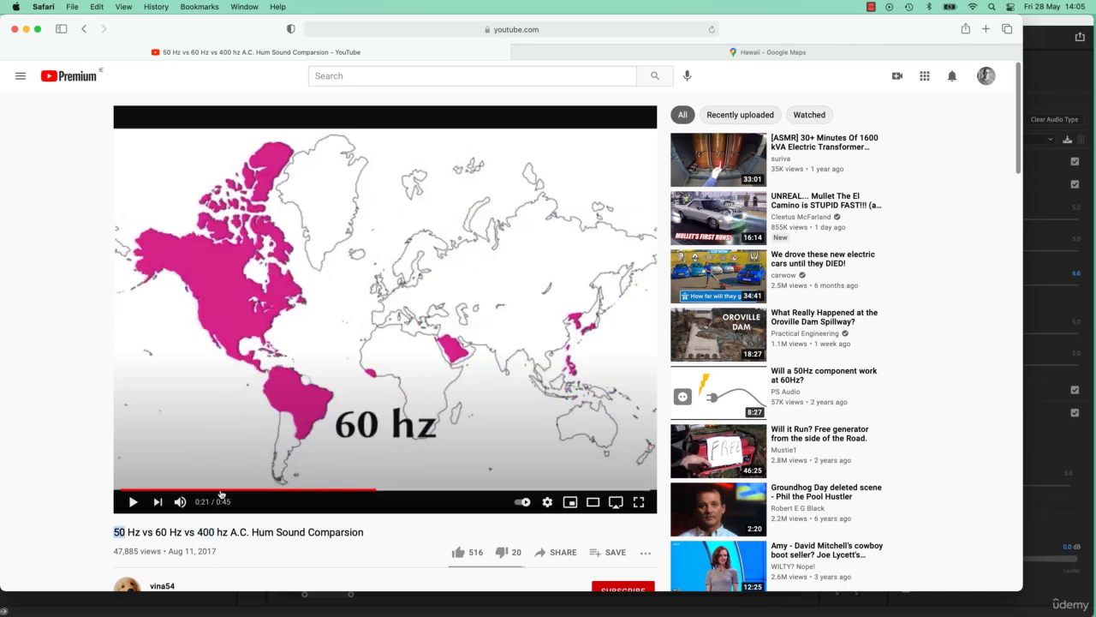
left_click(133, 502)
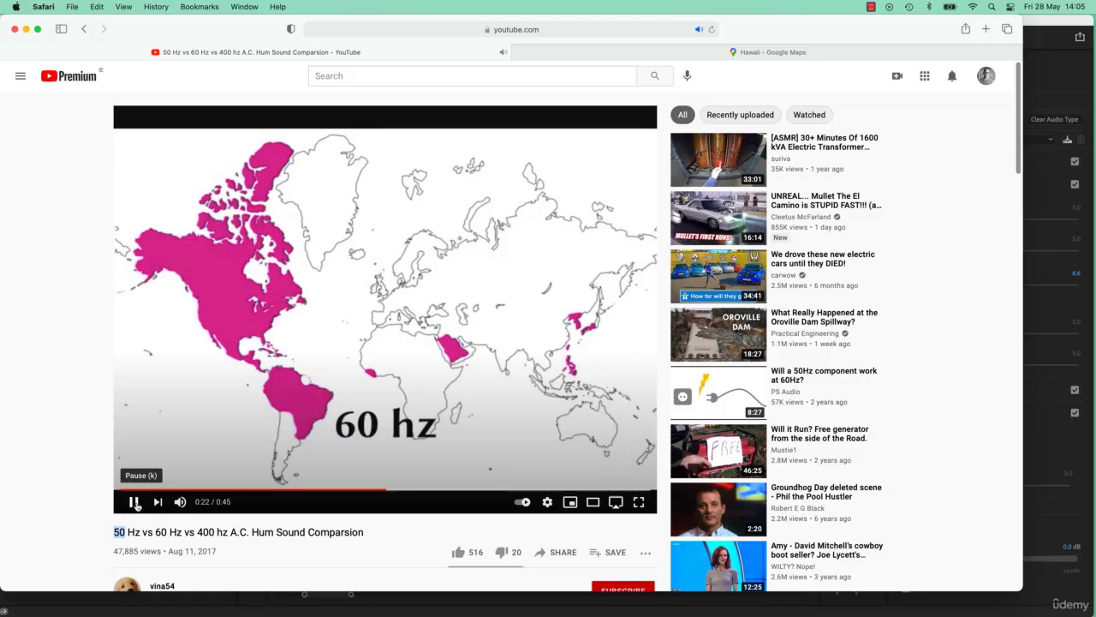
left_click(135, 503)
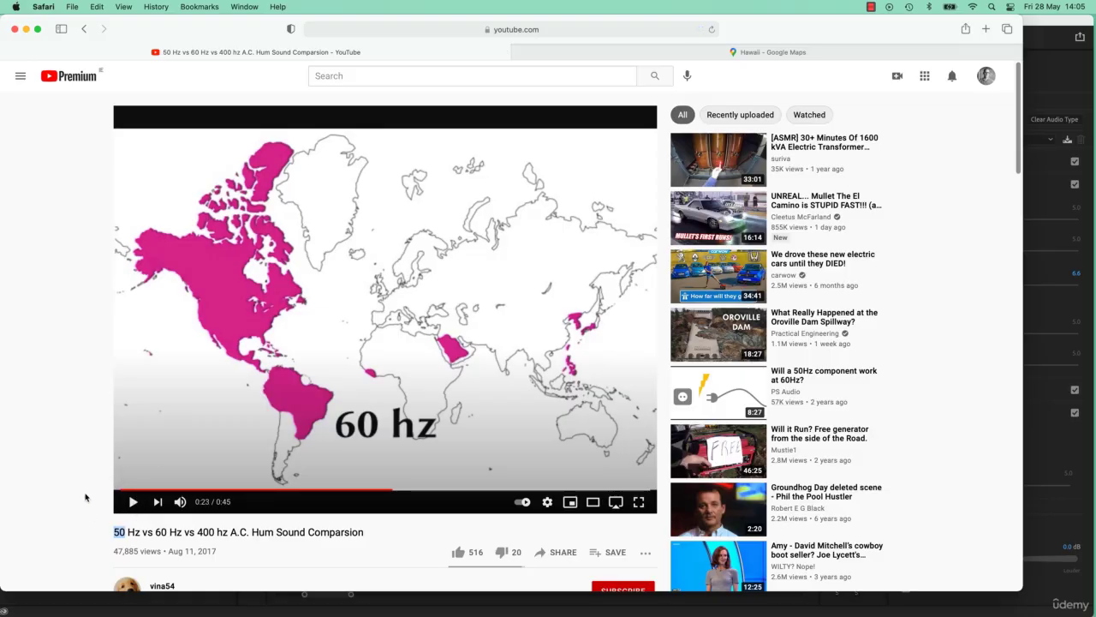
Switch back to Premiere Pro and lower the DeHum amount to 5.9 at 60 Hz.
key("super+Tab")
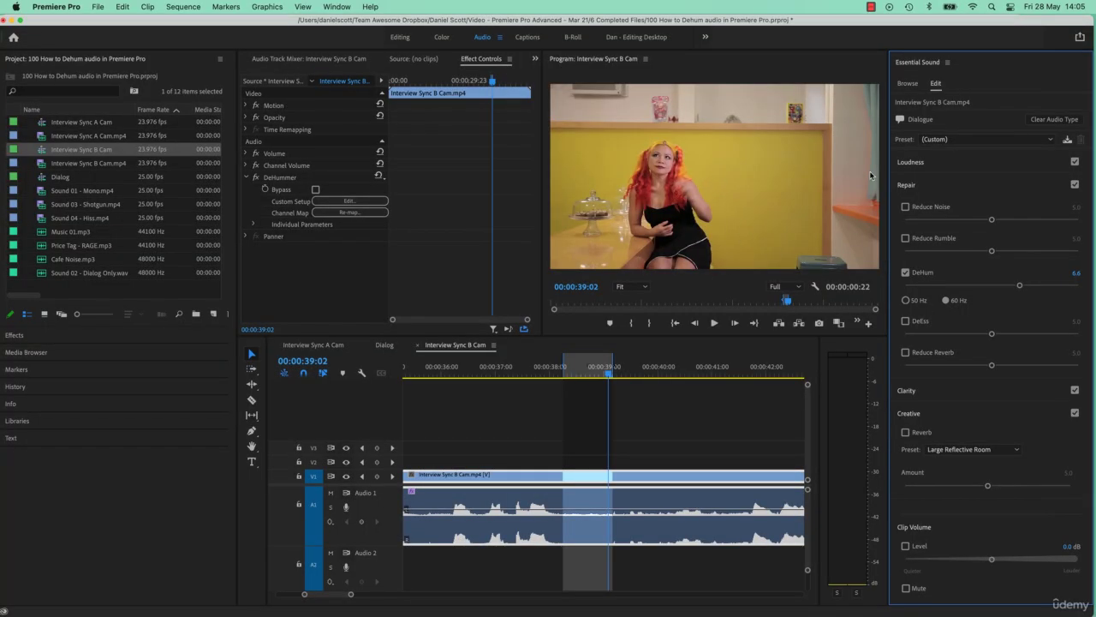
left_click(595, 369)
left_click_drag(596, 373, 583, 370)
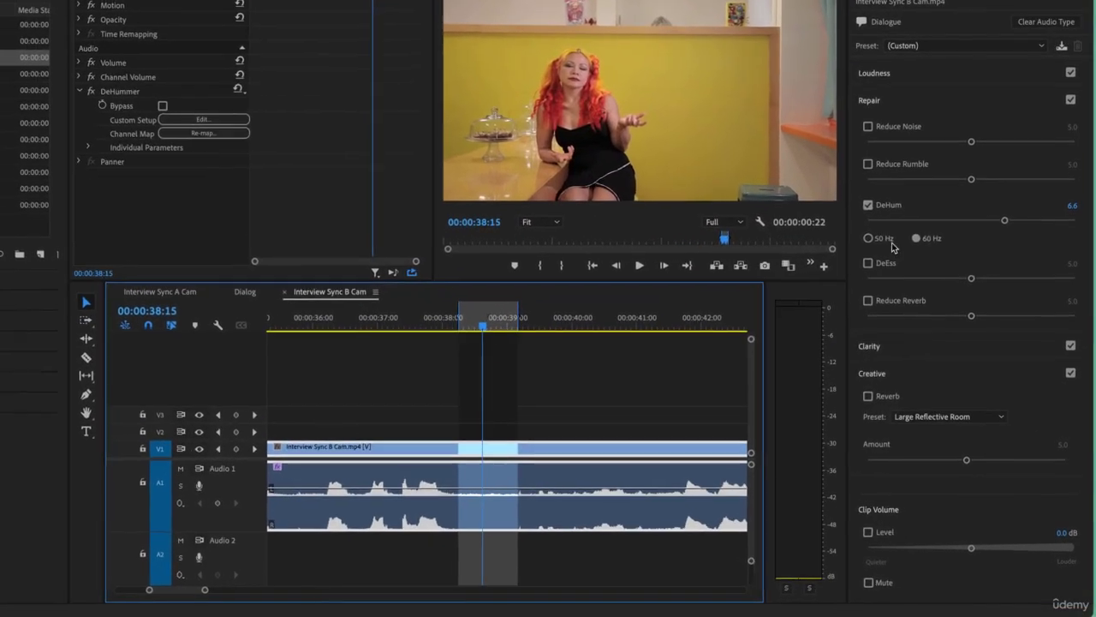
left_click(914, 301)
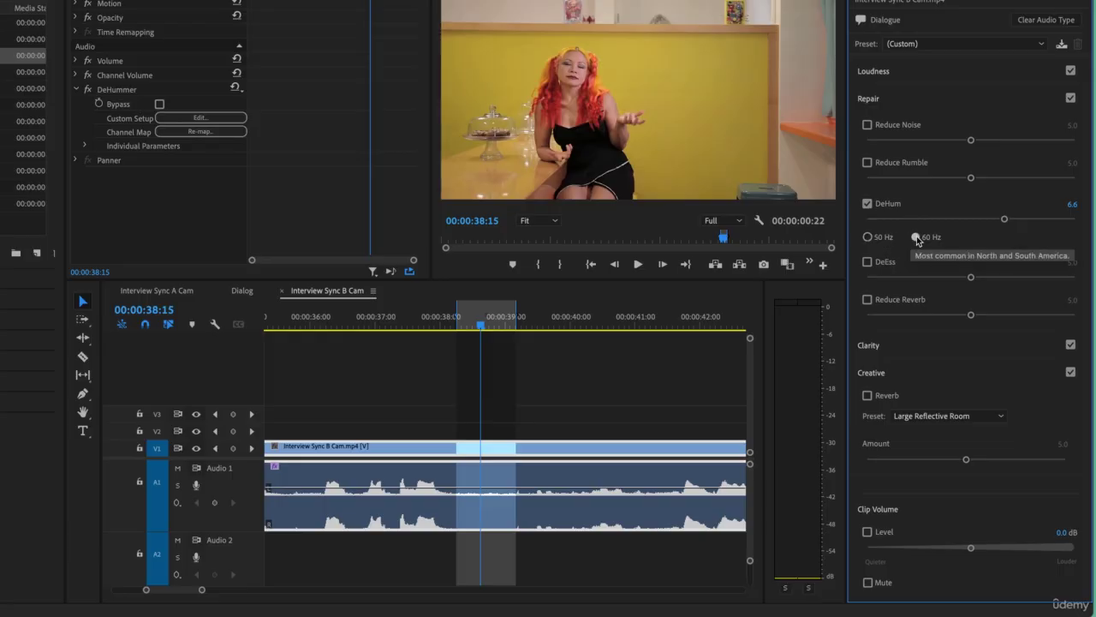
mouse_move(1004, 220)
left_mouse_down()
mouse_move(940, 220)
mouse_move(990, 220)
left_mouse_up()
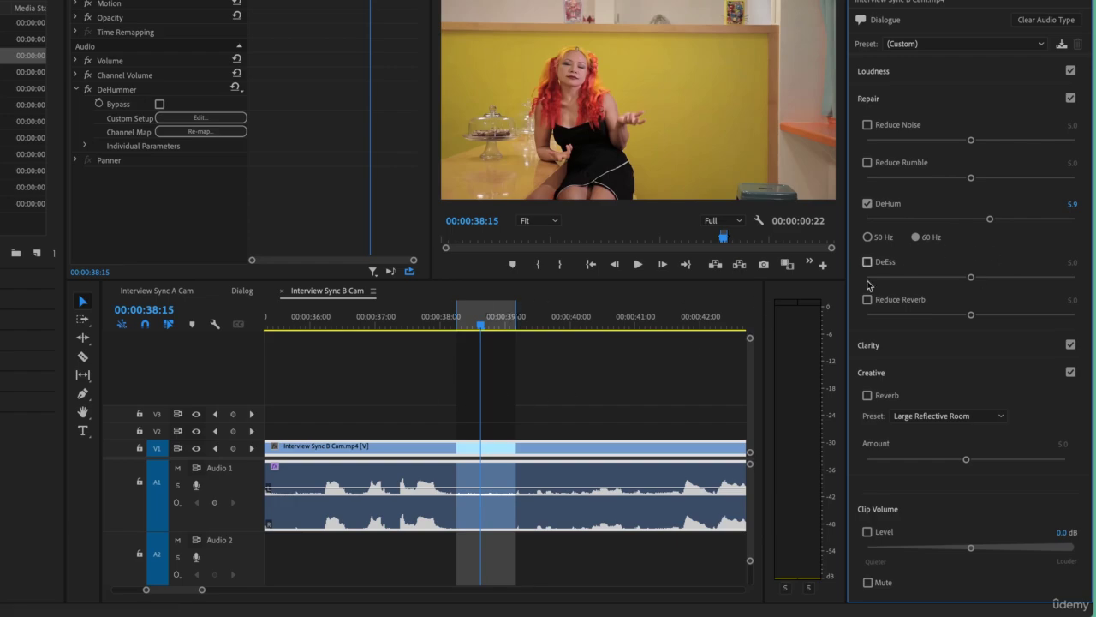
Extend the Out point so the marked range lasts 3 seconds and play the range.
left_click_drag(517, 316, 651, 316)
key("space")
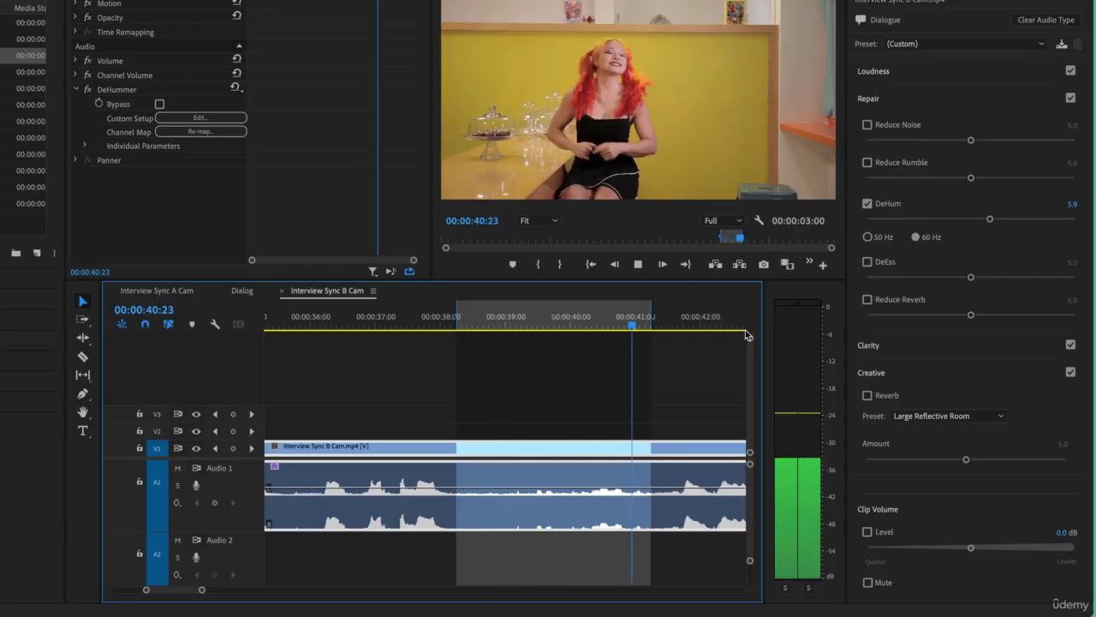
key("space")
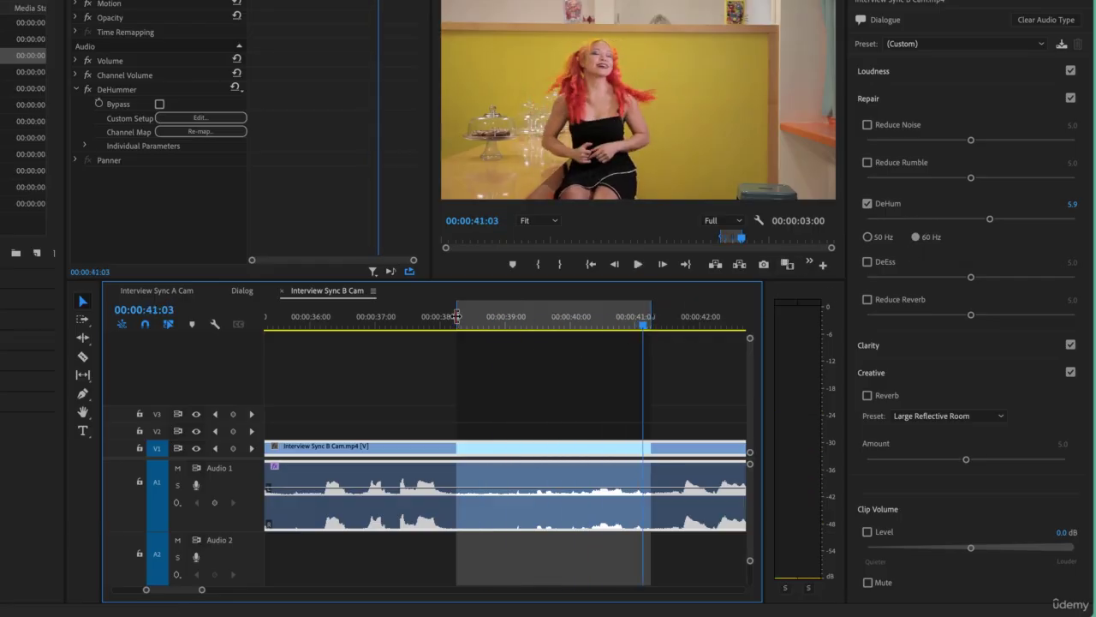
Move the In and Out points to an earlier stretch containing speech, 00:00:02:10 long, and play it.
left_click_drag(457, 316, 348, 316)
left_click_drag(651, 316, 506, 314)
key("space")
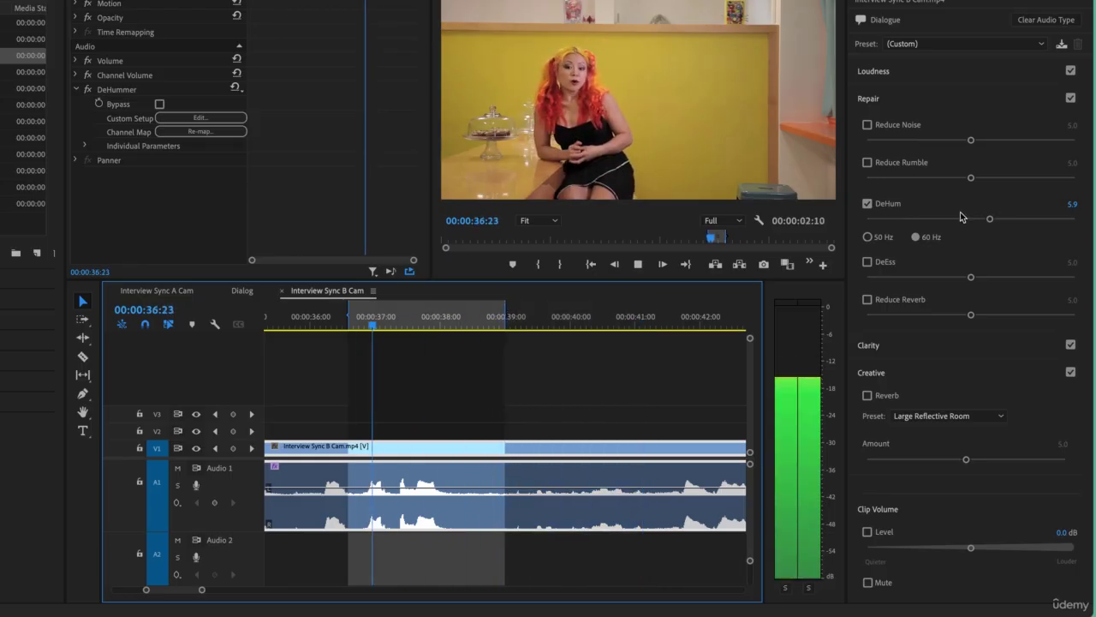
Compare the dialogue with and without DeHum by toggling the repair during looped playback, and stop playback.
left_click(869, 205)
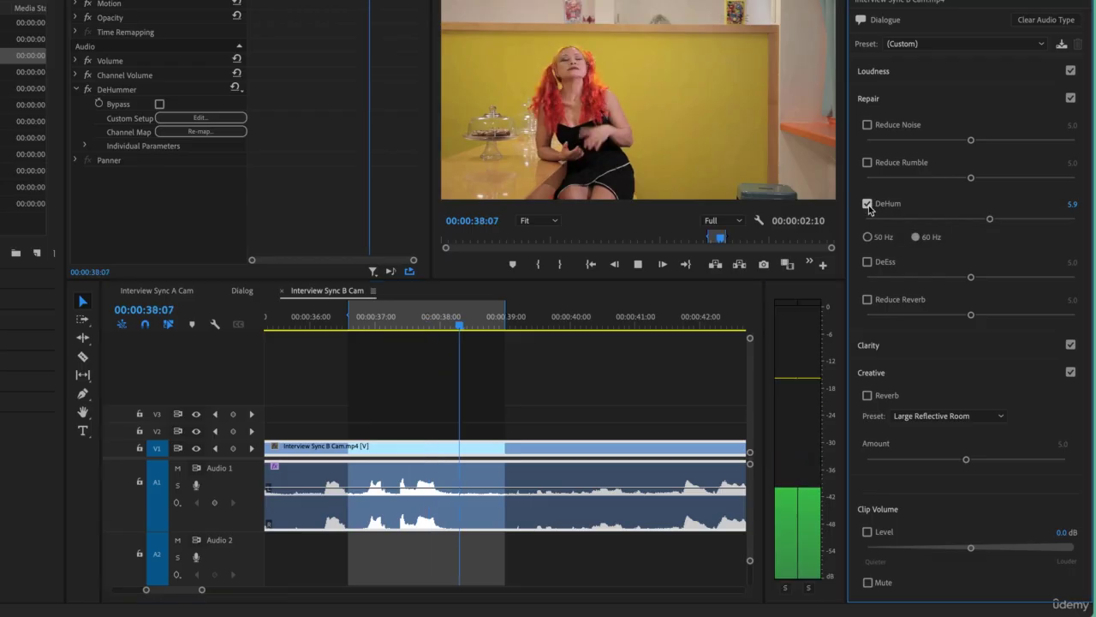
left_click(868, 205)
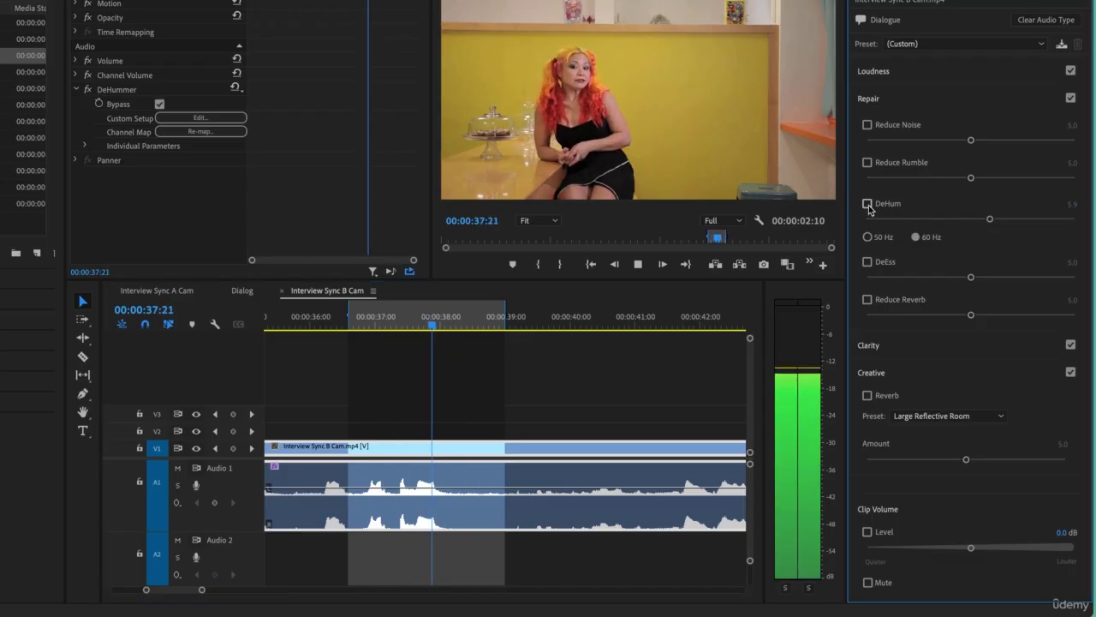
left_click(868, 205)
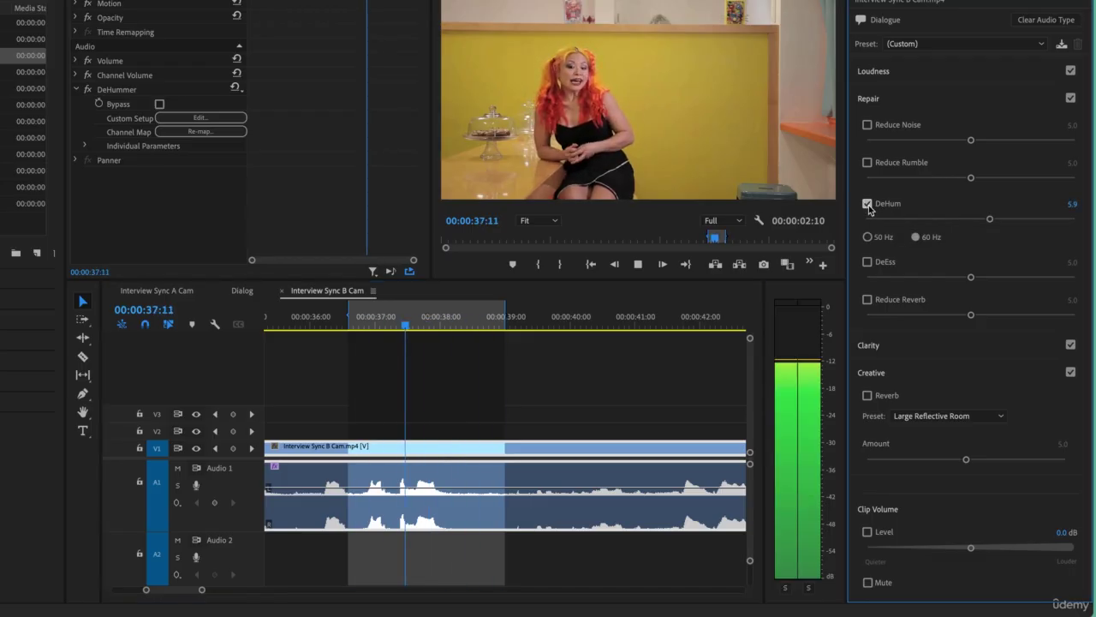
left_click(868, 205)
key("space")
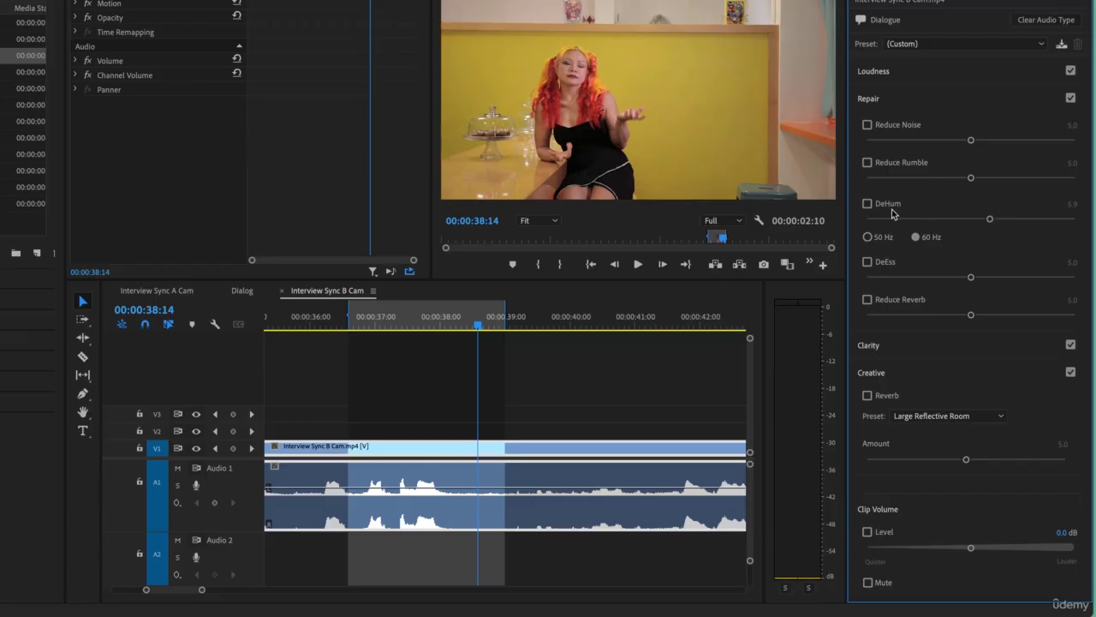
Turn DeHum on again for the clip and open the DeHummer effect's custom setup.
left_click(452, 497)
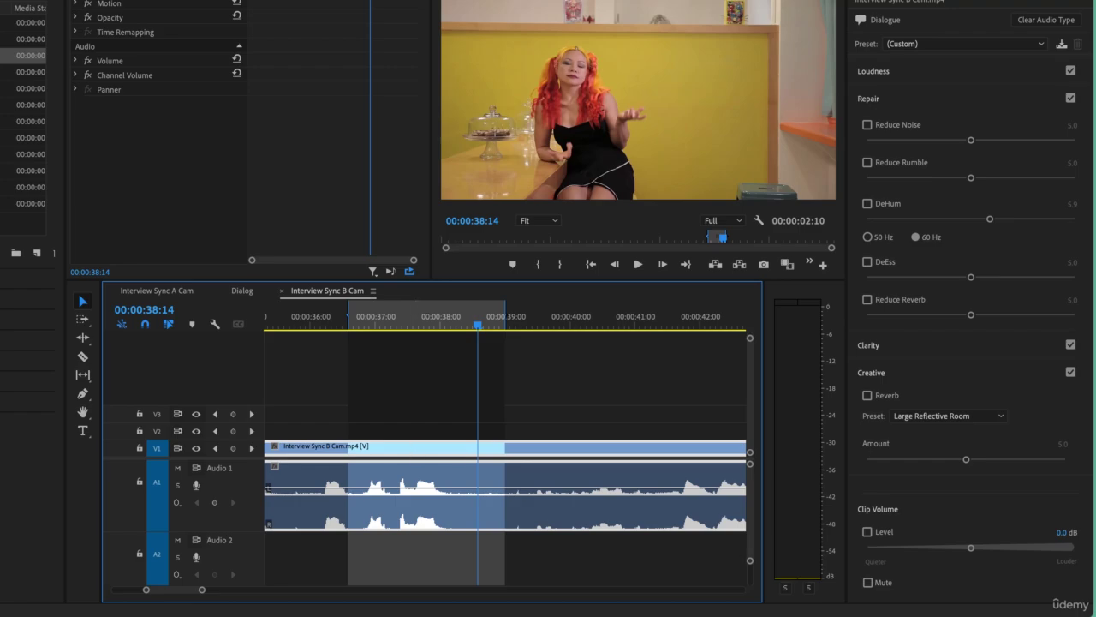
left_click(868, 204)
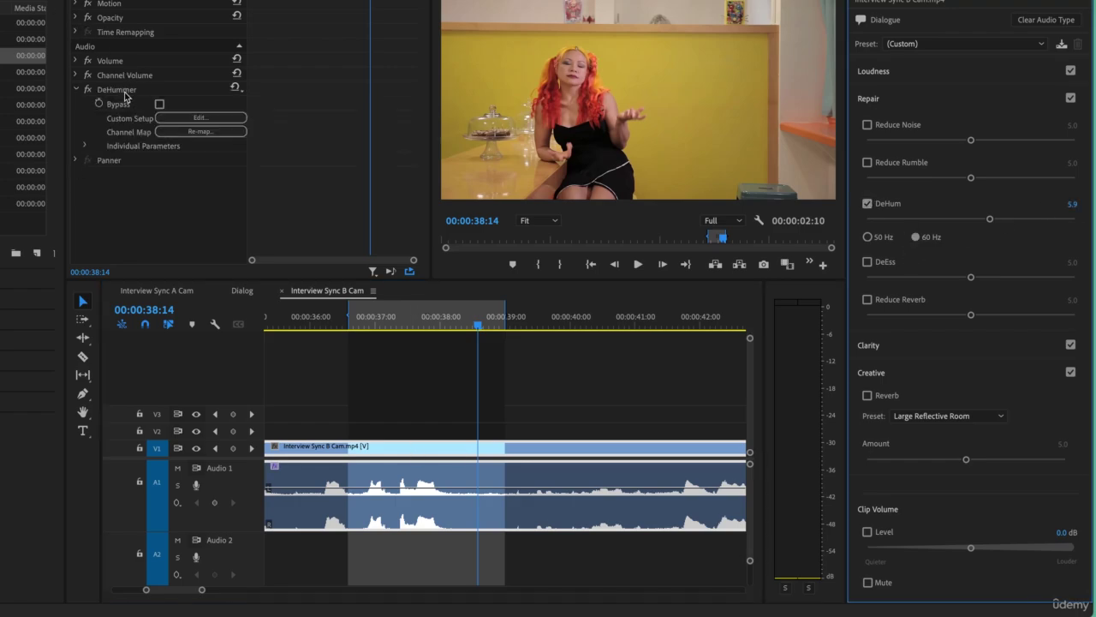
left_click(197, 118)
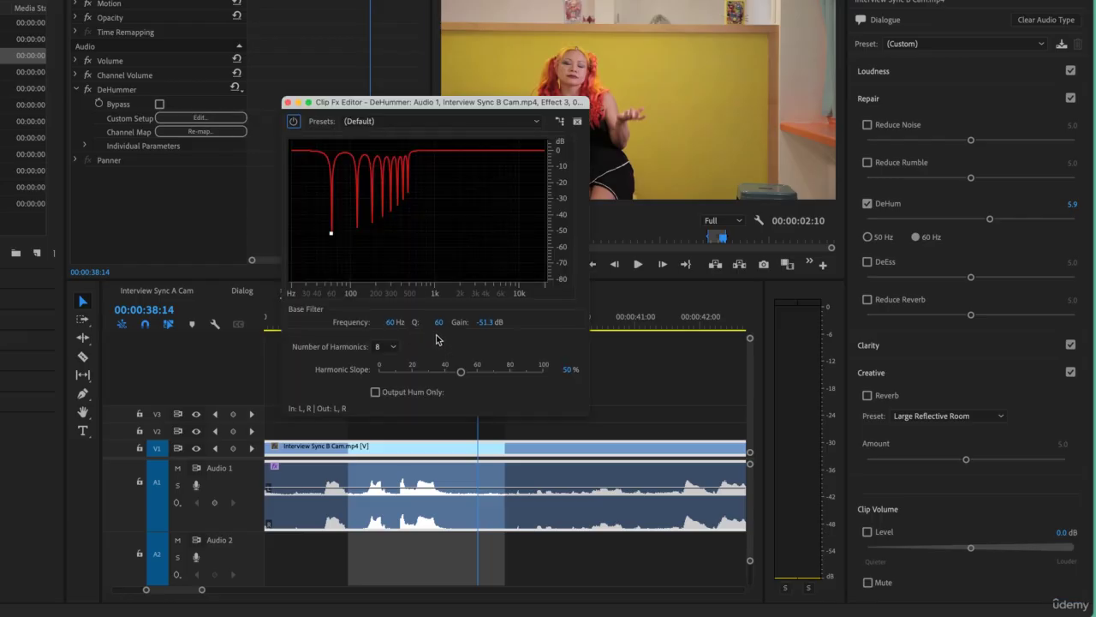
Set the DeHummer base filter frequency to 400 Hz.
left_click_drag(391, 328, 386, 330)
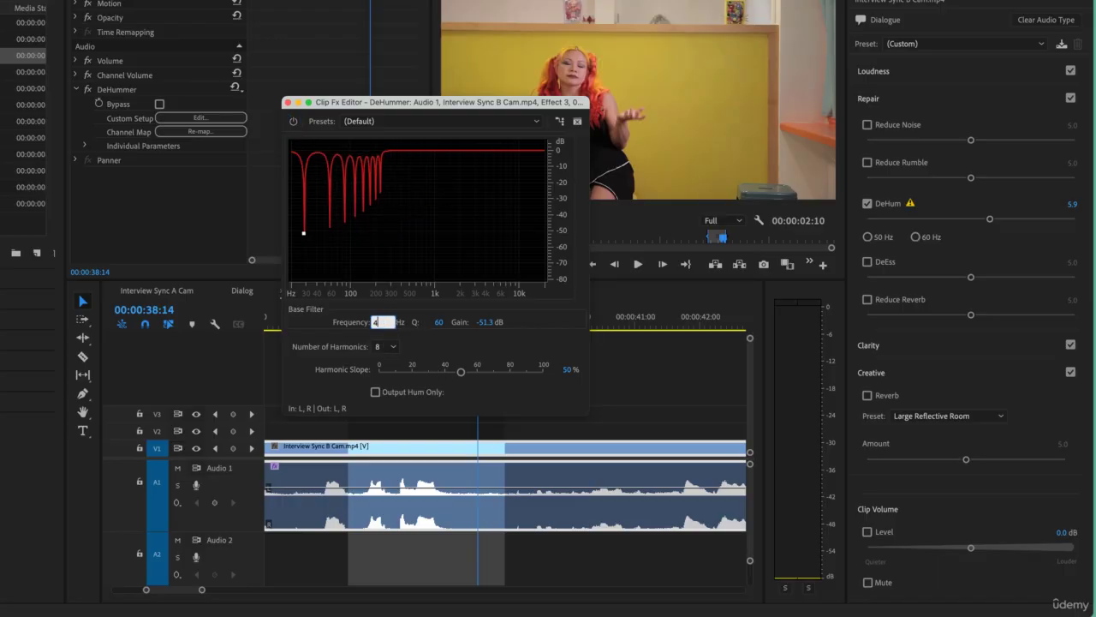
type("400")
key("Return")
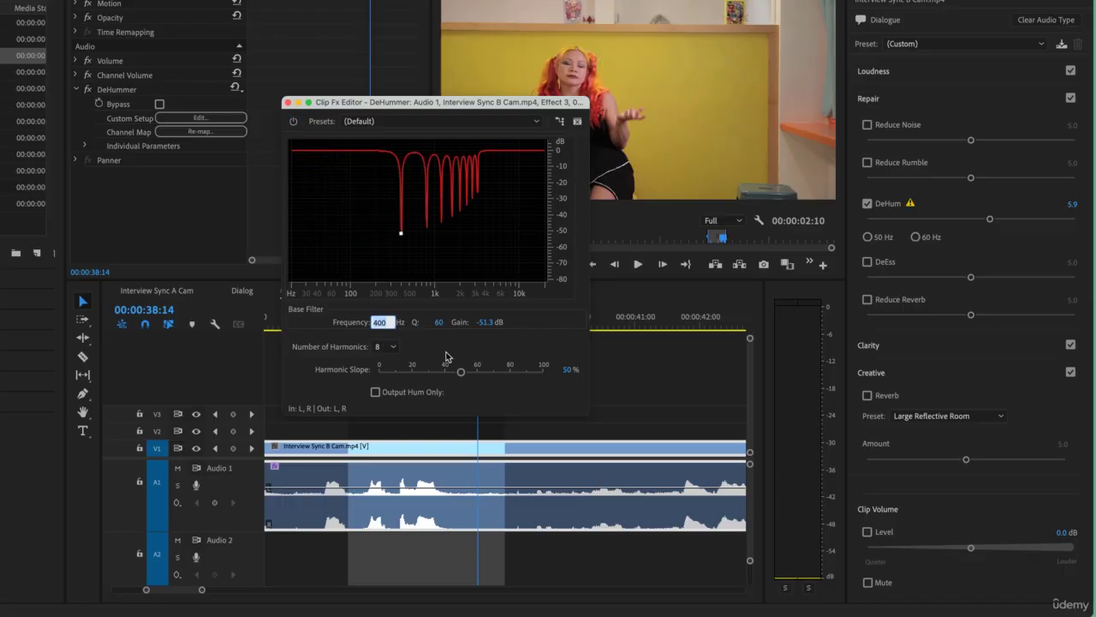
Set the DeHummer base filter frequency to 50 Hz.
type("50")
key("Tab")
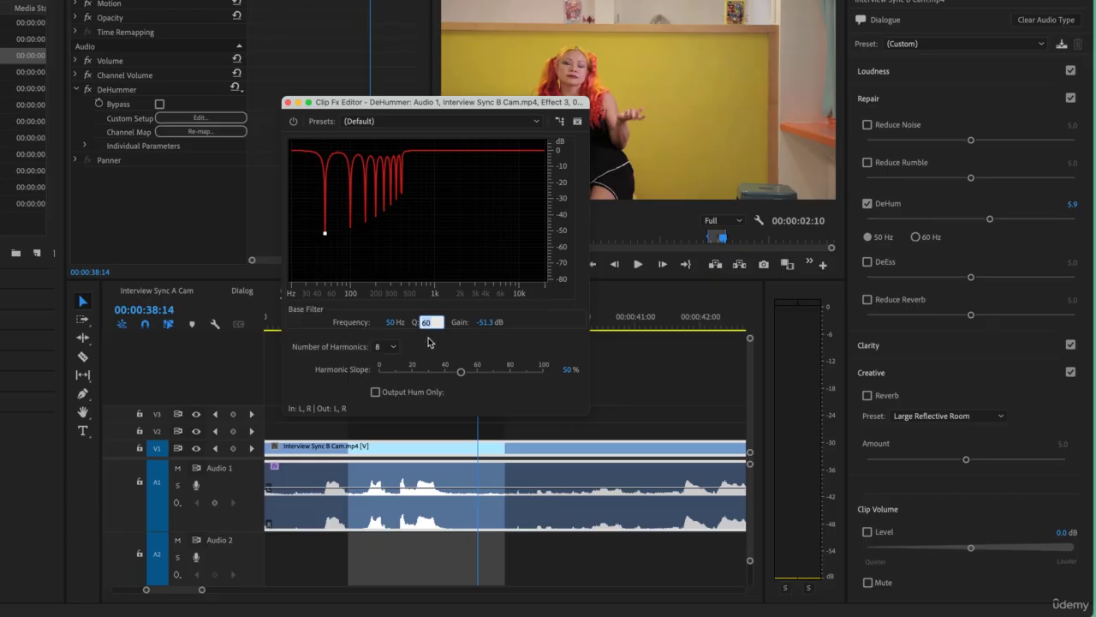
Close the DeHummer custom setup, listen to the looped section with the 50 Hz settings, and stop playback.
left_click(482, 348)
left_click(288, 103)
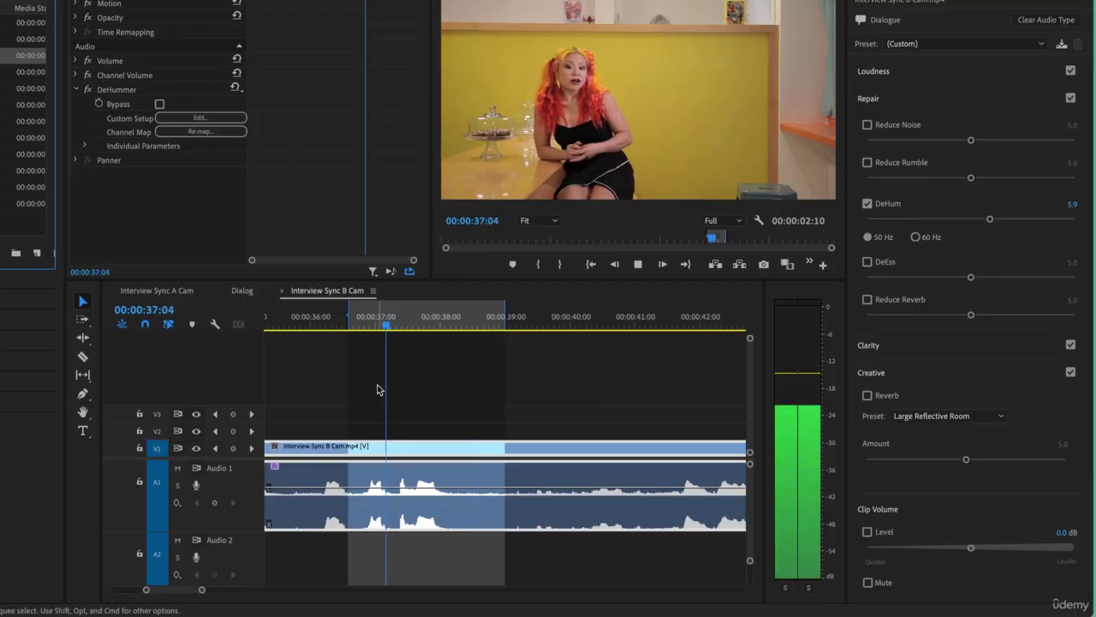
key("space")
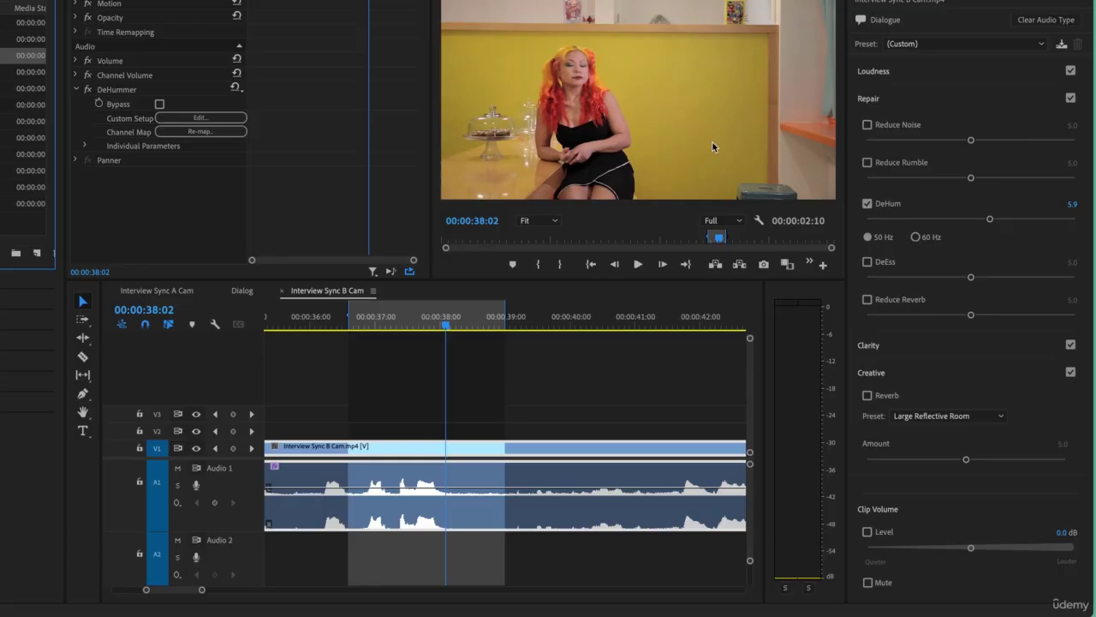
Turn on Reduce Noise for the clip with an amount of 4.3 and audition the looped section.
left_click(867, 125)
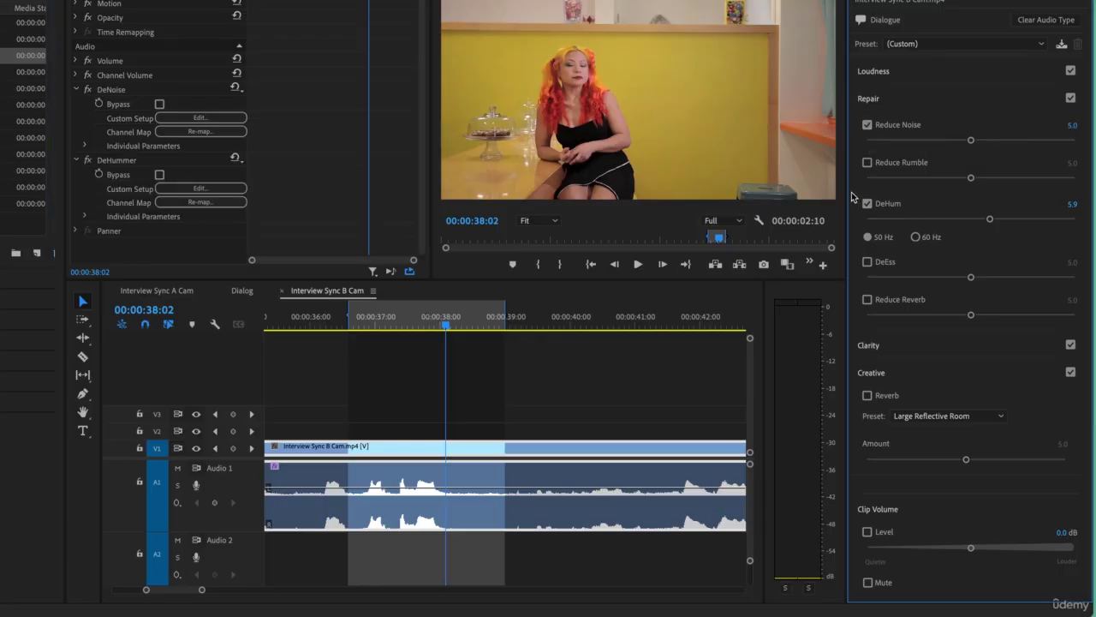
left_click_drag(973, 141, 955, 141)
key("space")
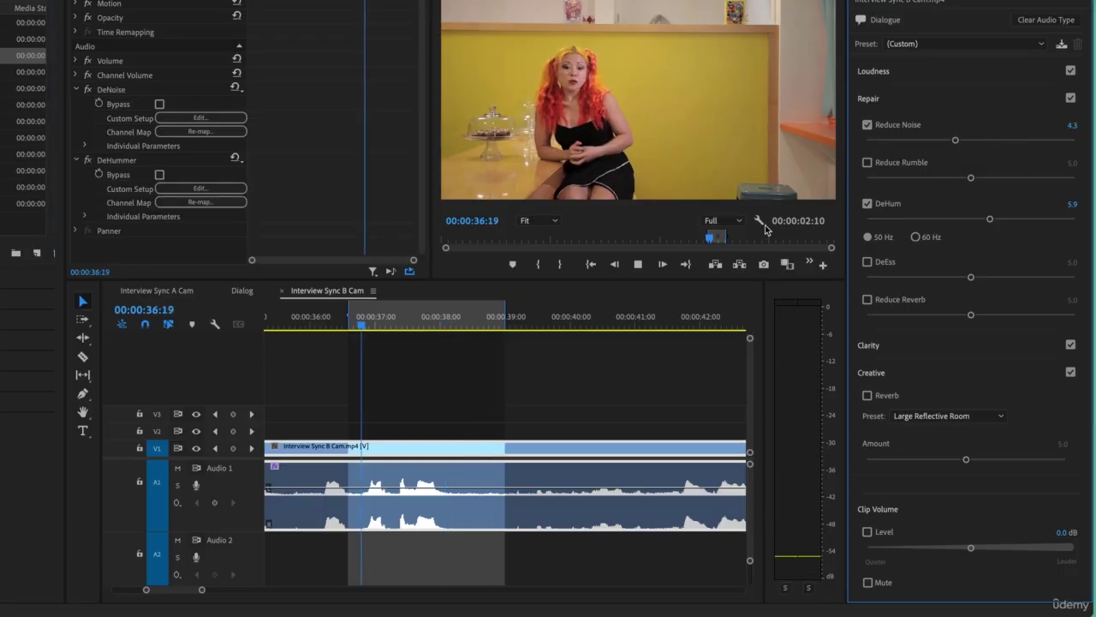
key("space")
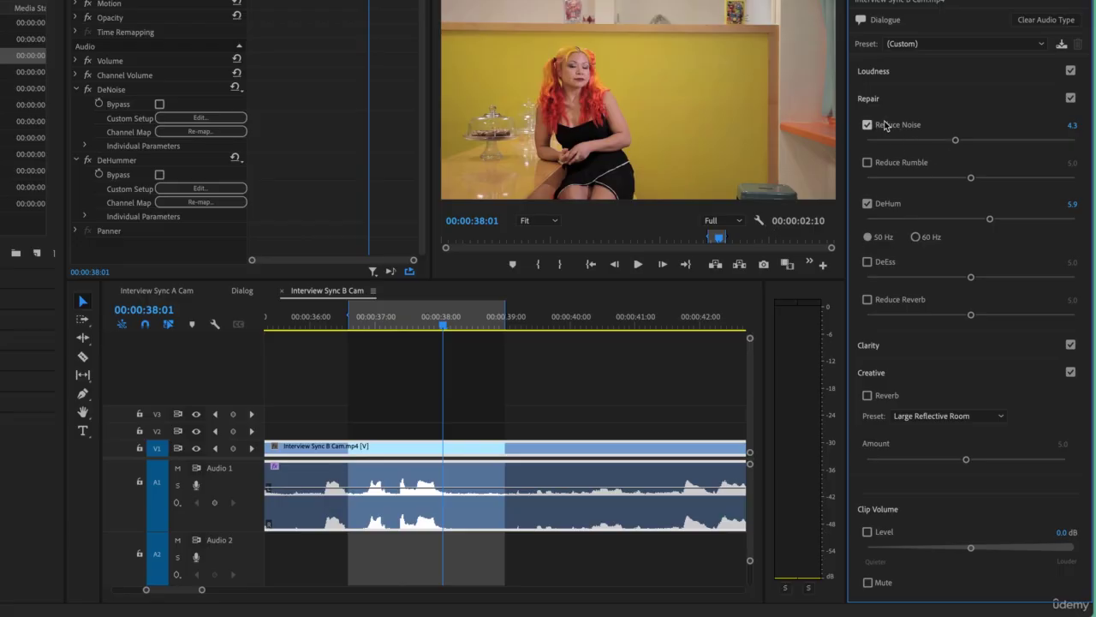
Switch the clip's DeHum repair to 60 Hz, turn it back on and play the looped section.
left_click(867, 204)
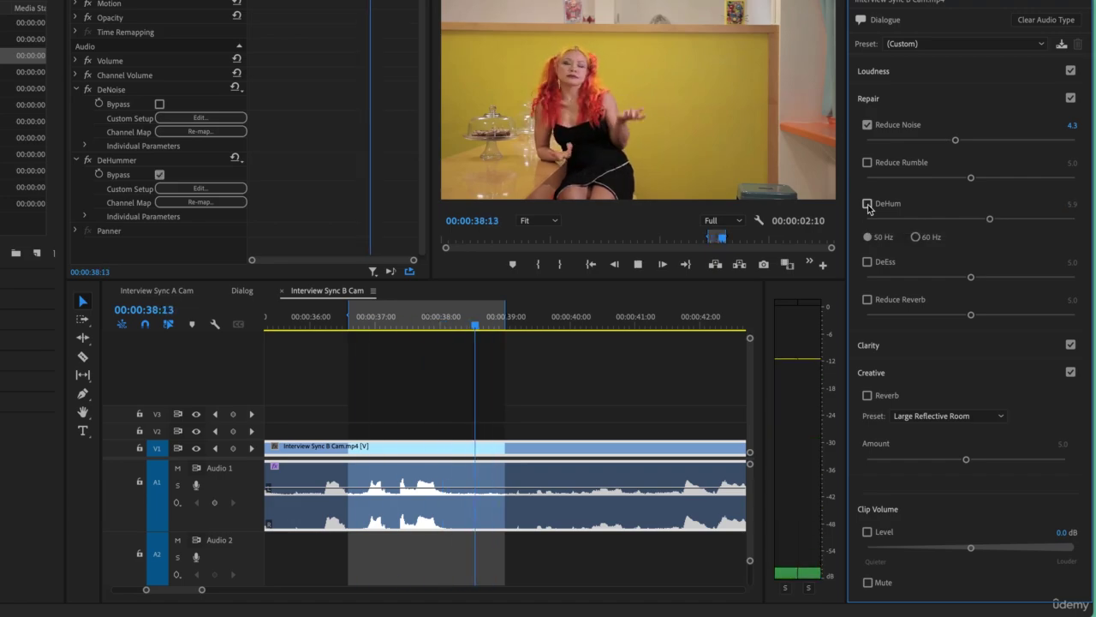
key("space")
left_click(915, 237)
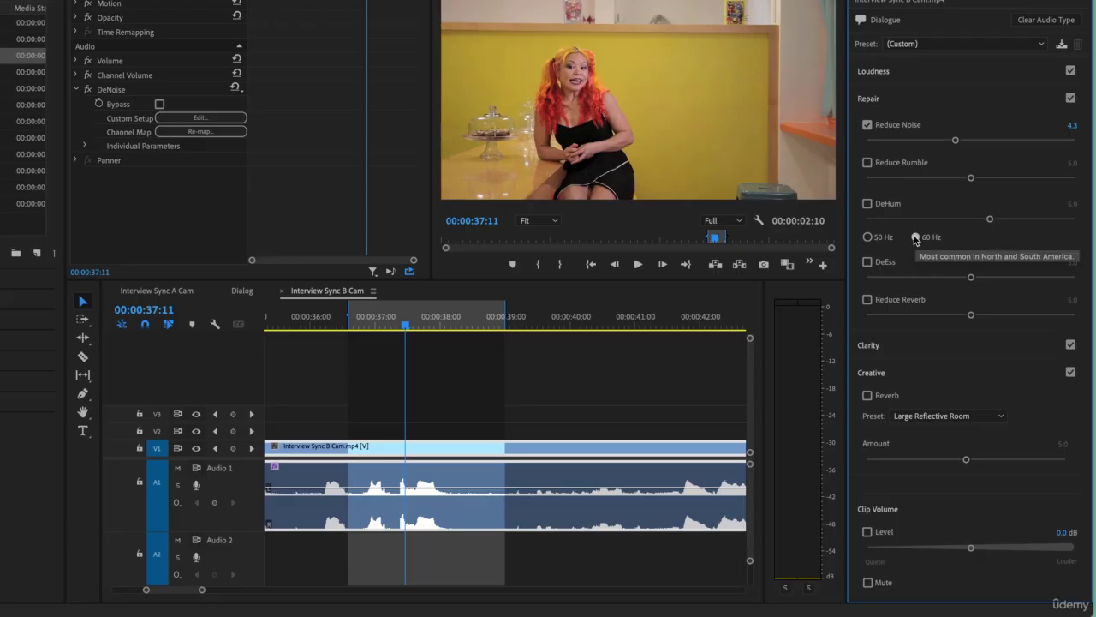
left_click(868, 205)
key("space")
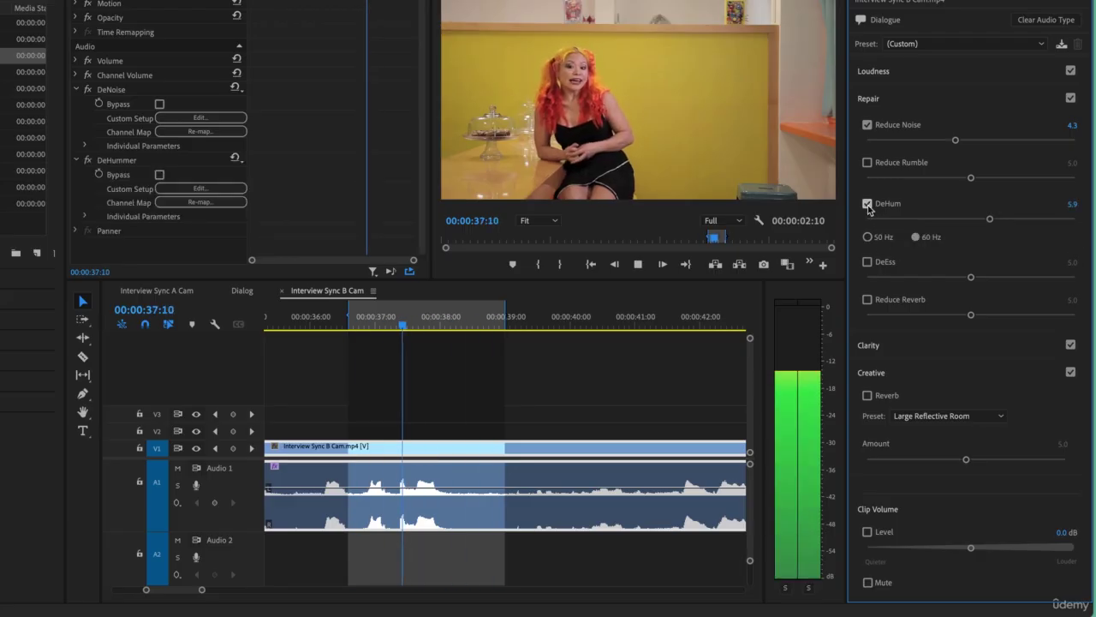
Move the In point to about 00:00:38:03 and compare the quiet passage with and without DeHum, leaving DeHum on.
left_click(867, 204)
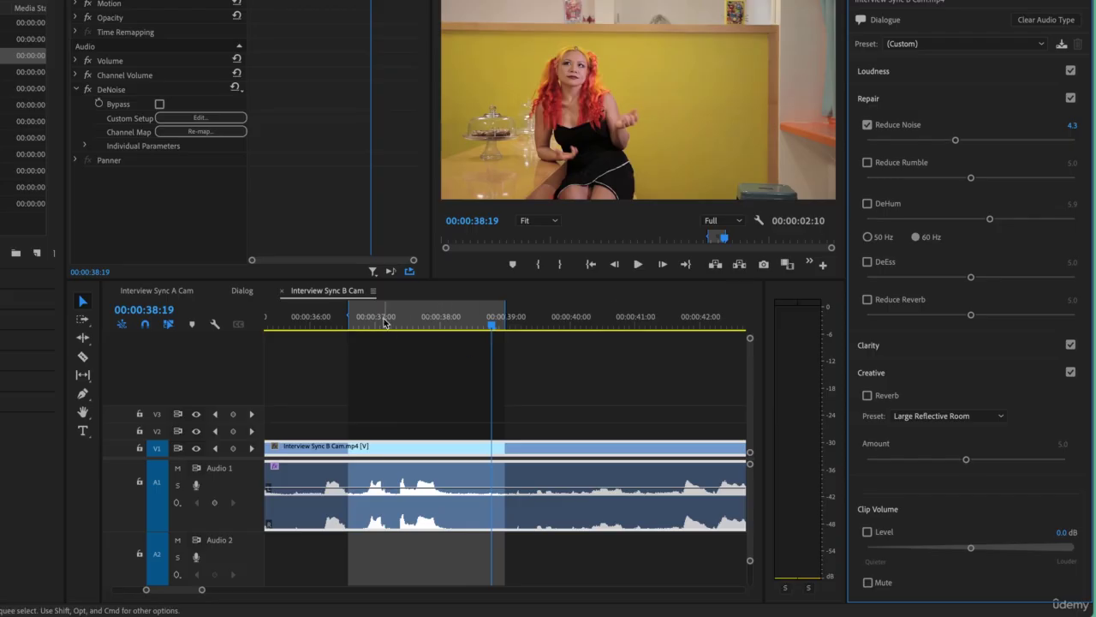
mouse_move(349, 316)
left_mouse_down()
mouse_move(460, 316)
mouse_move(448, 316)
left_mouse_up()
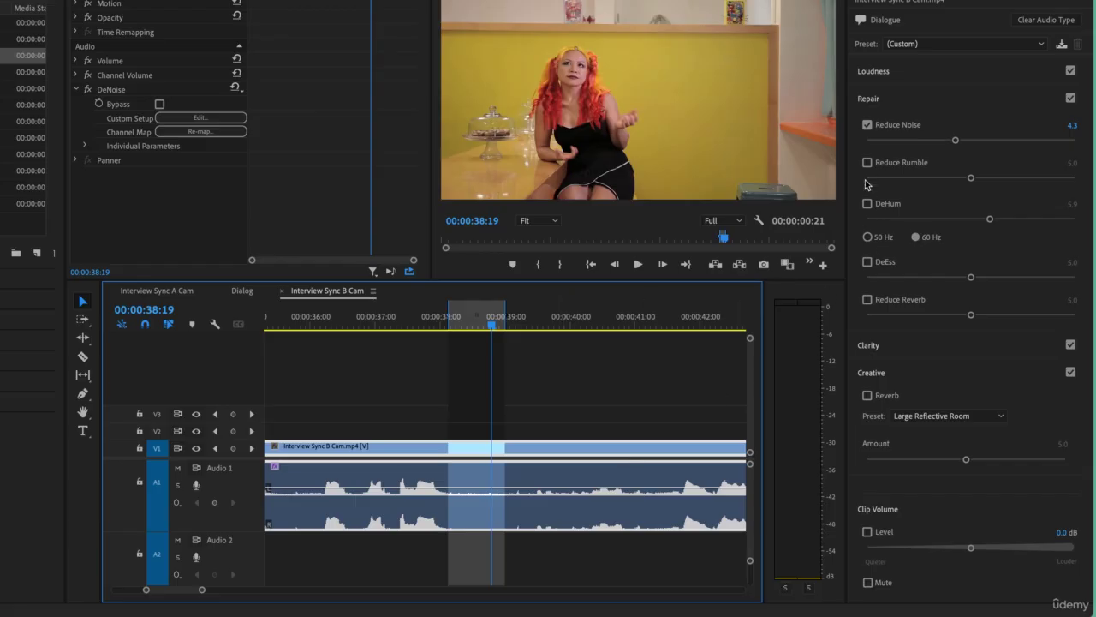
key("space")
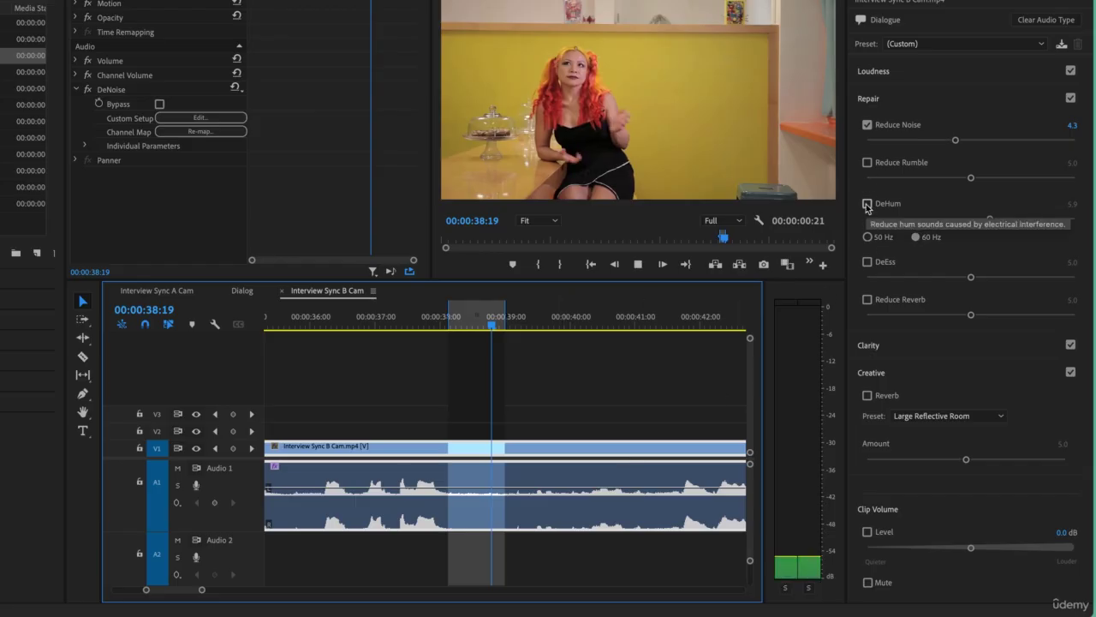
left_click(866, 206)
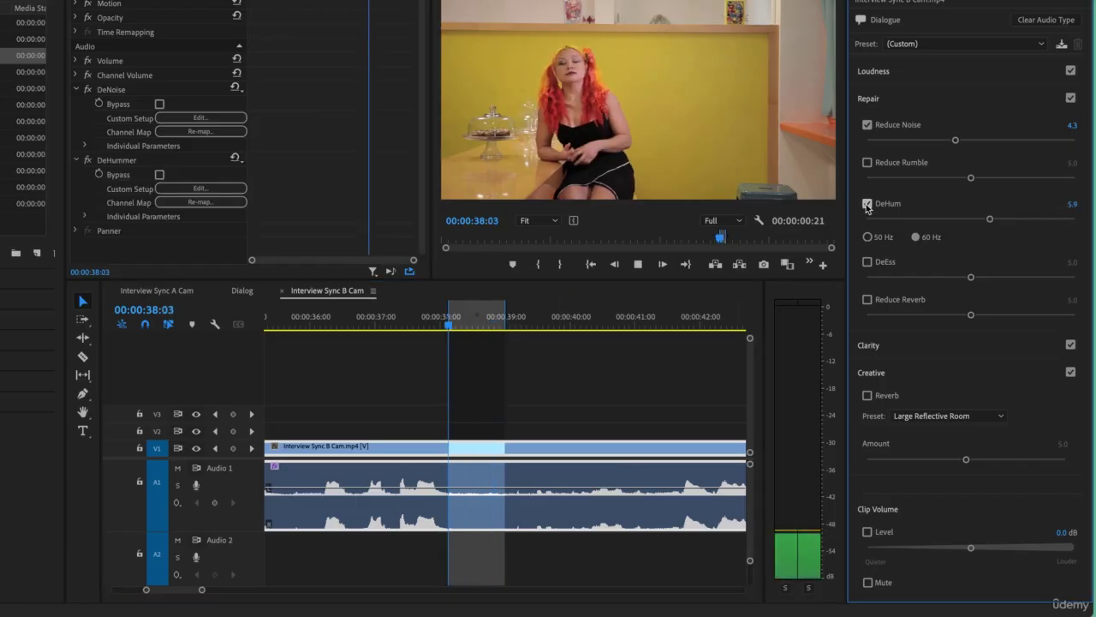
left_click(866, 206)
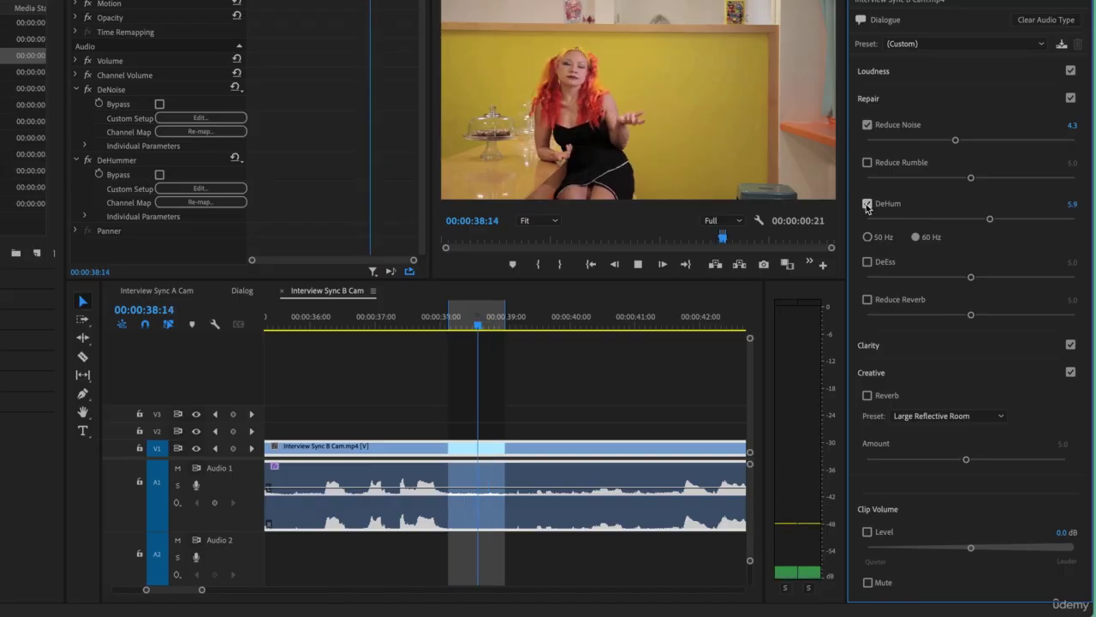
key("space")
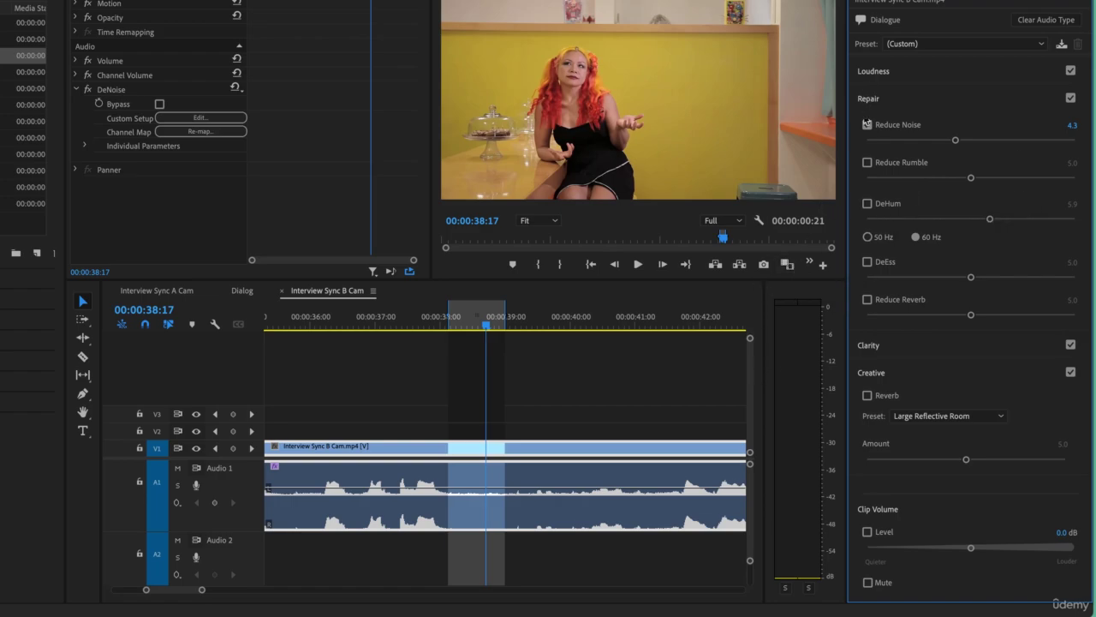
left_click(867, 204)
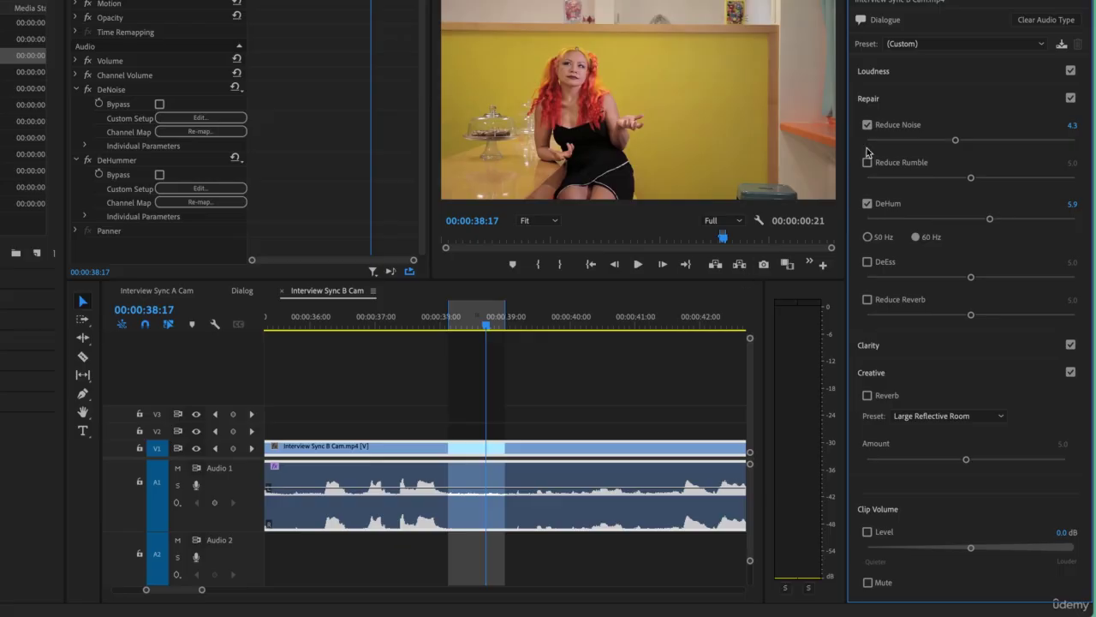
Extend the playback range by moving the In point back to about 00:00:36:02, and listen to the repaired dialogue.
left_click_drag(448, 345, 324, 351)
key("ctrl+shift+space")
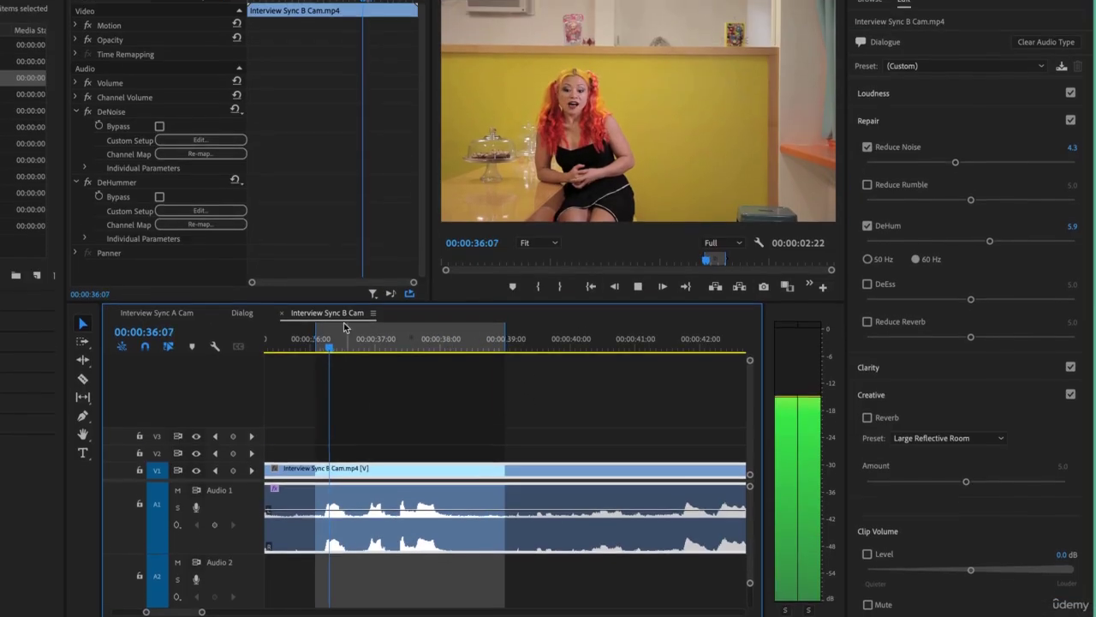
key("space")
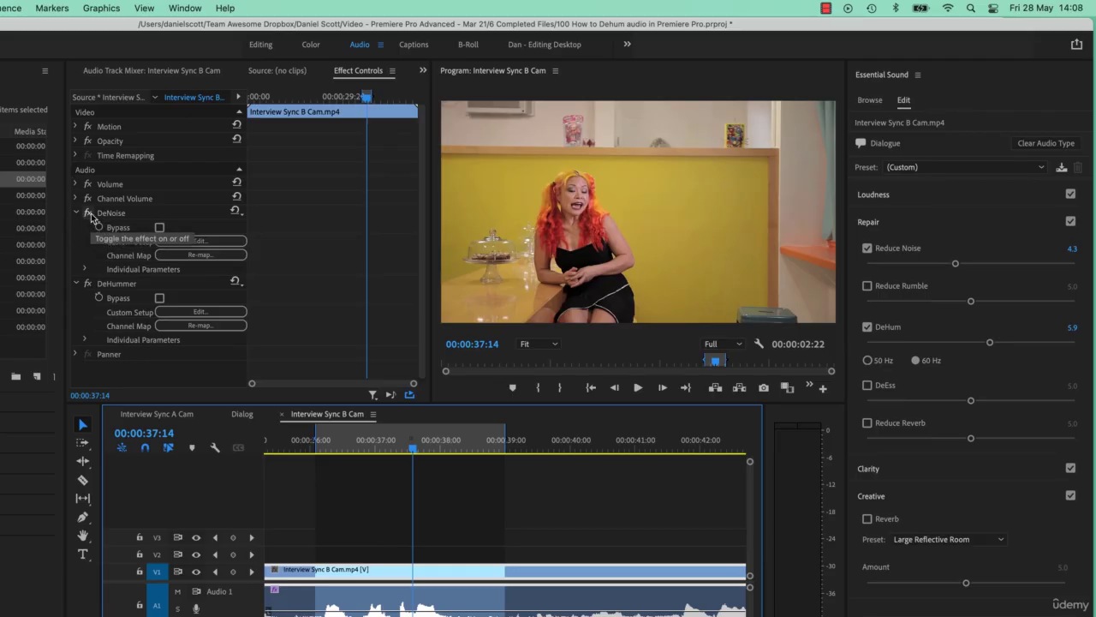
Compare the dialogue with all of the clip's effects toggled off and on together during looped playback, leaving them on.
left_click(88, 214)
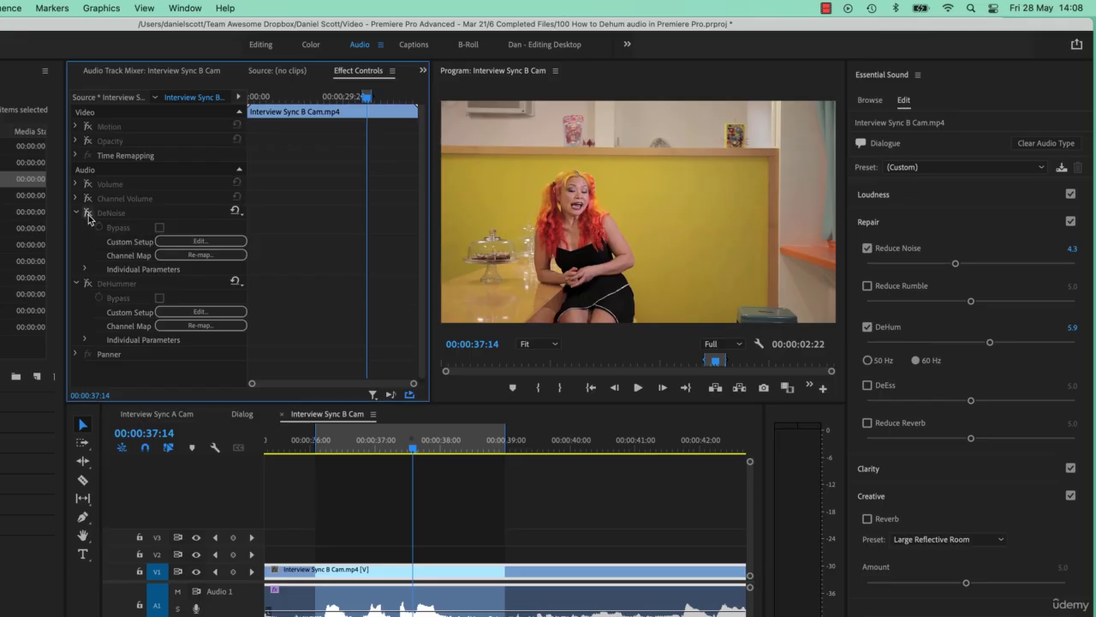
left_click(88, 213)
left_click(88, 213)
left_click(88, 213)
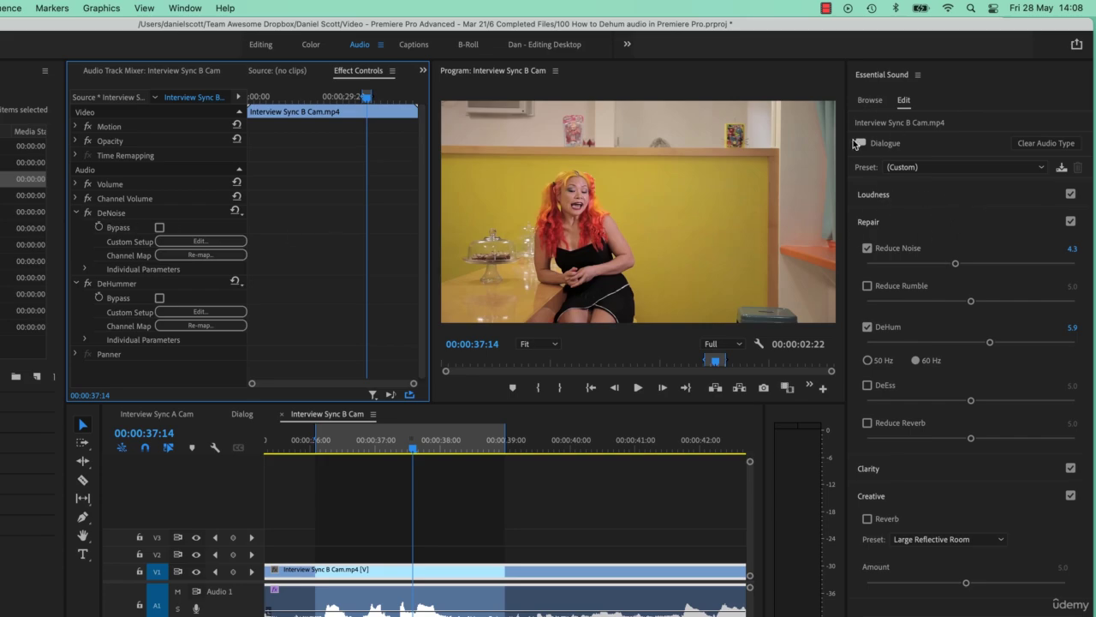
left_click(87, 214)
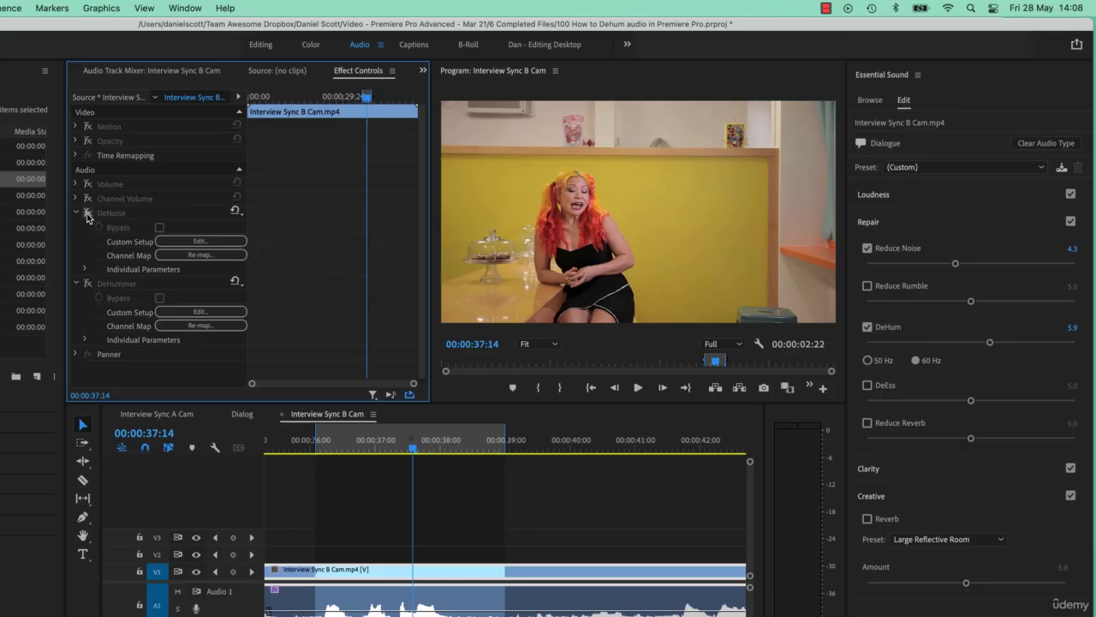
key("space")
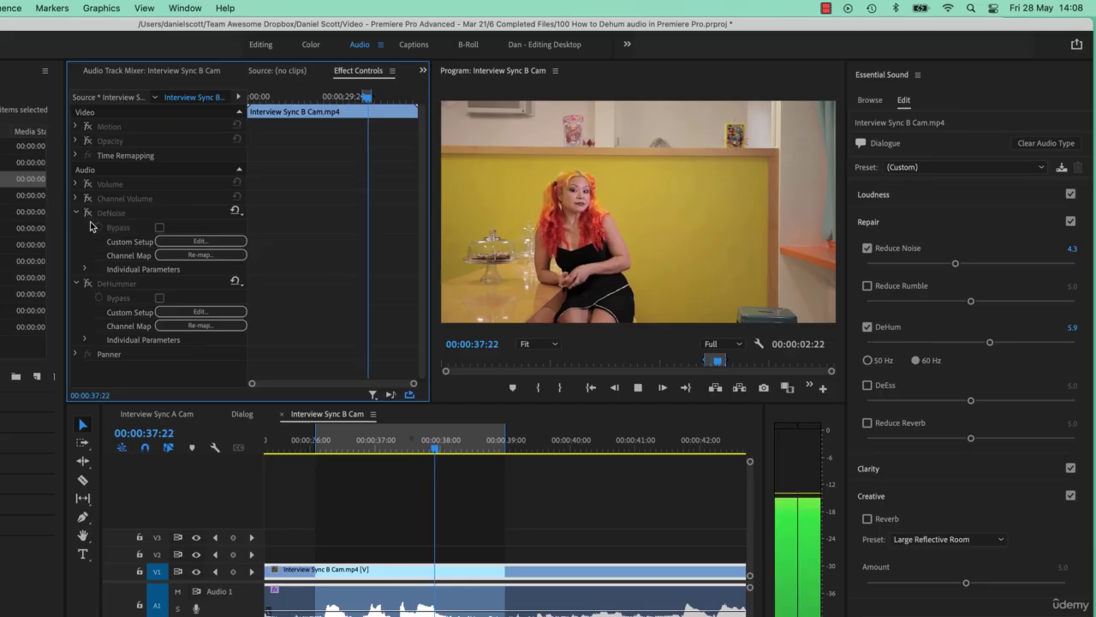
left_click(88, 214)
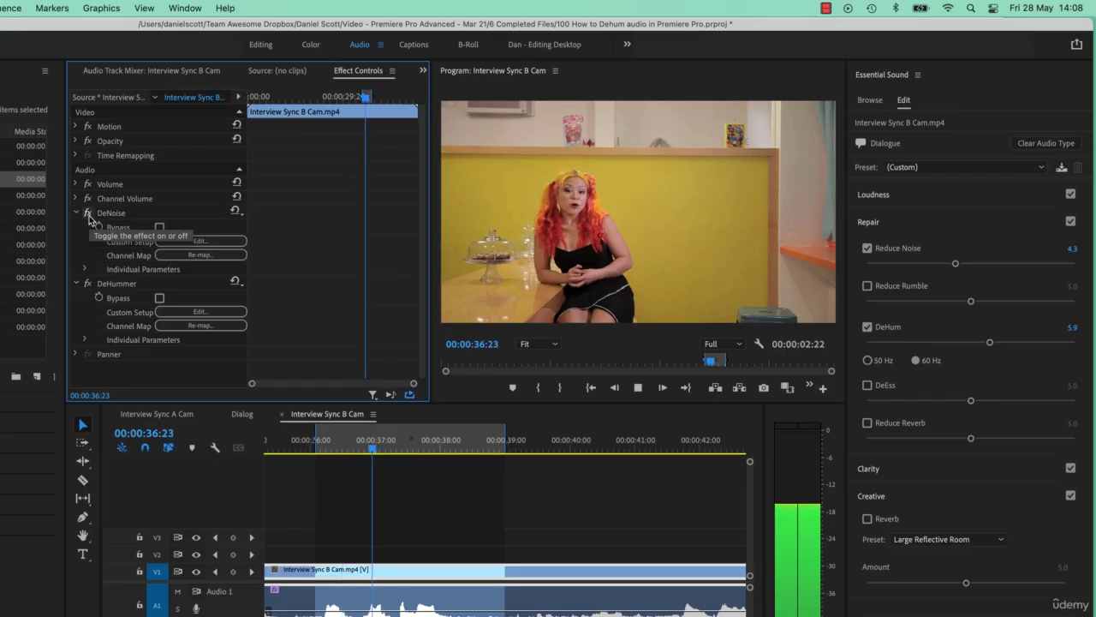
left_click(88, 215)
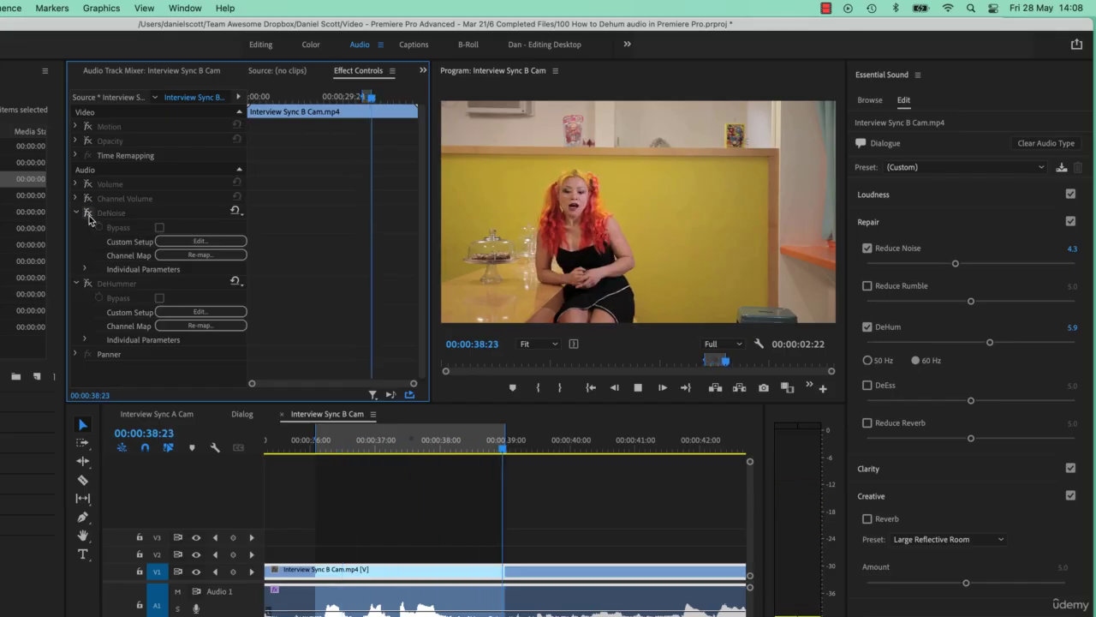
left_click(88, 215)
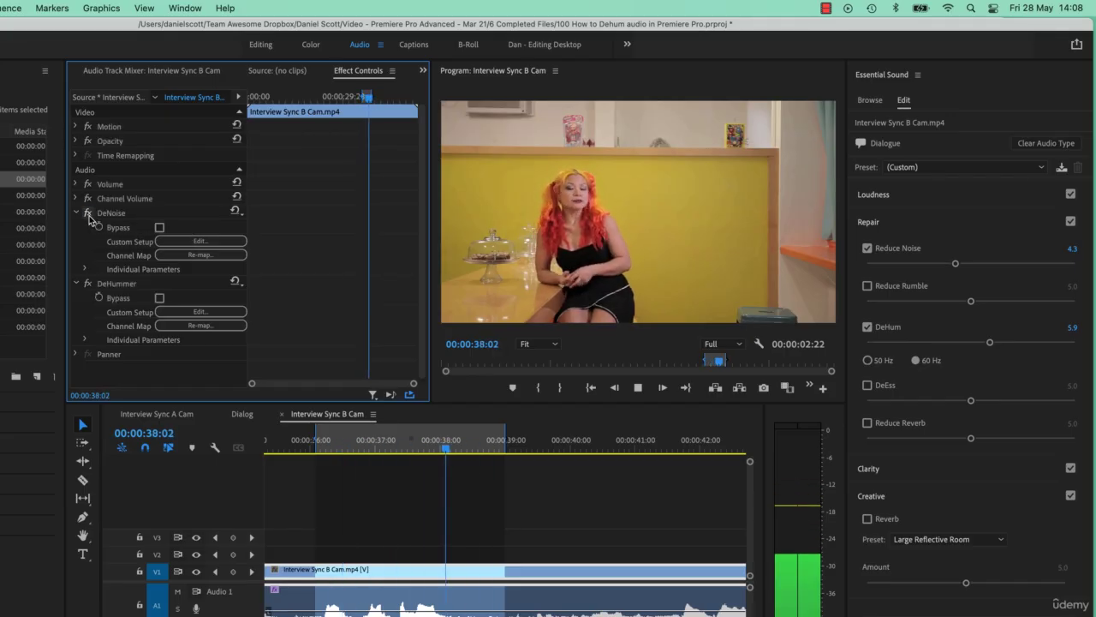
key("space")
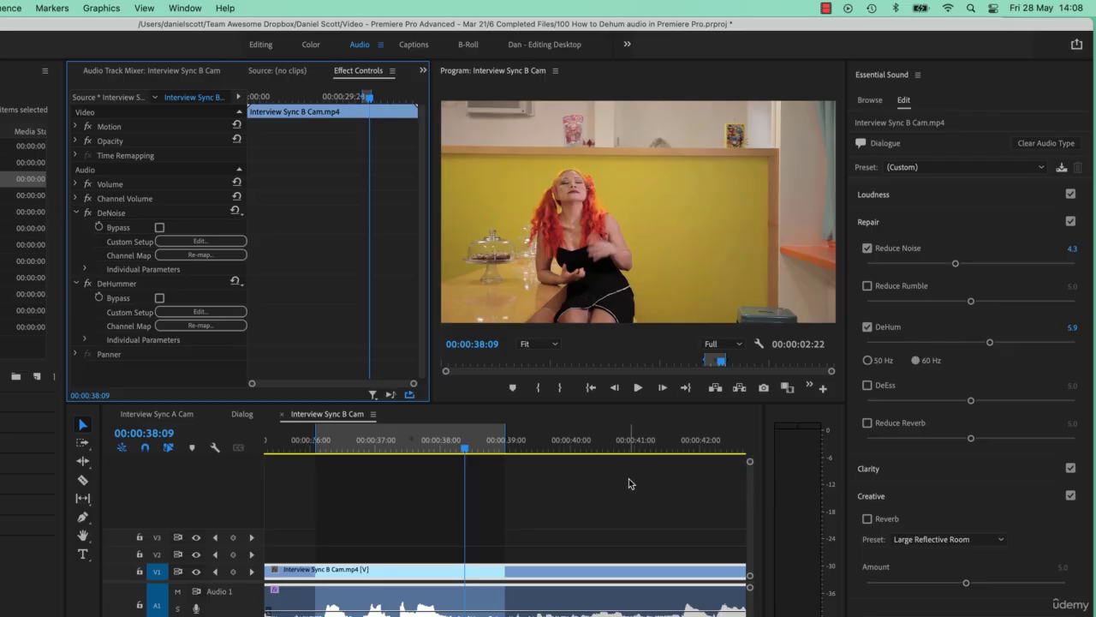